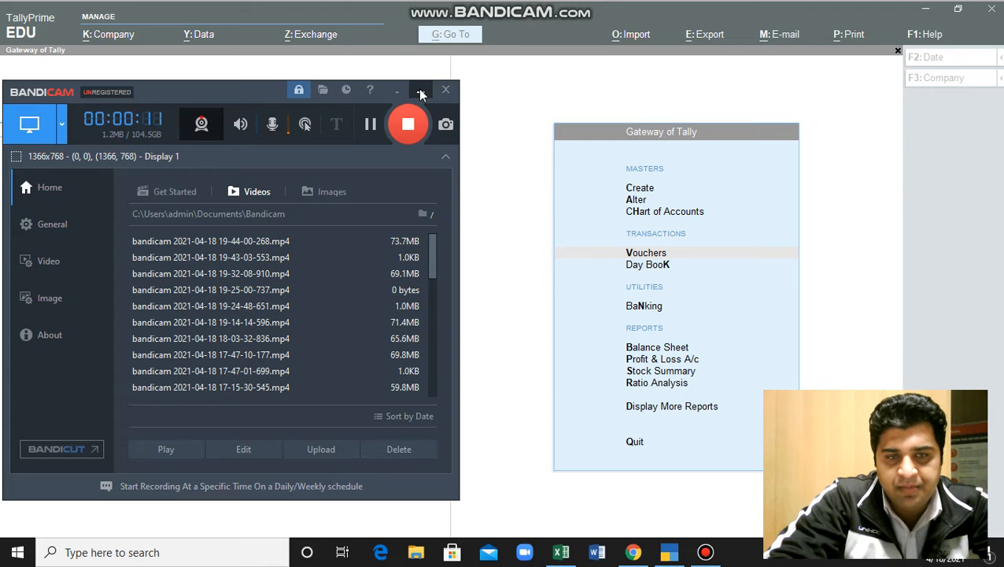
Switch to the Excel workbook and review the third transaction, the Mecobalamin injection purchase, on the Inventory MAnagement sheet
click(421, 94)
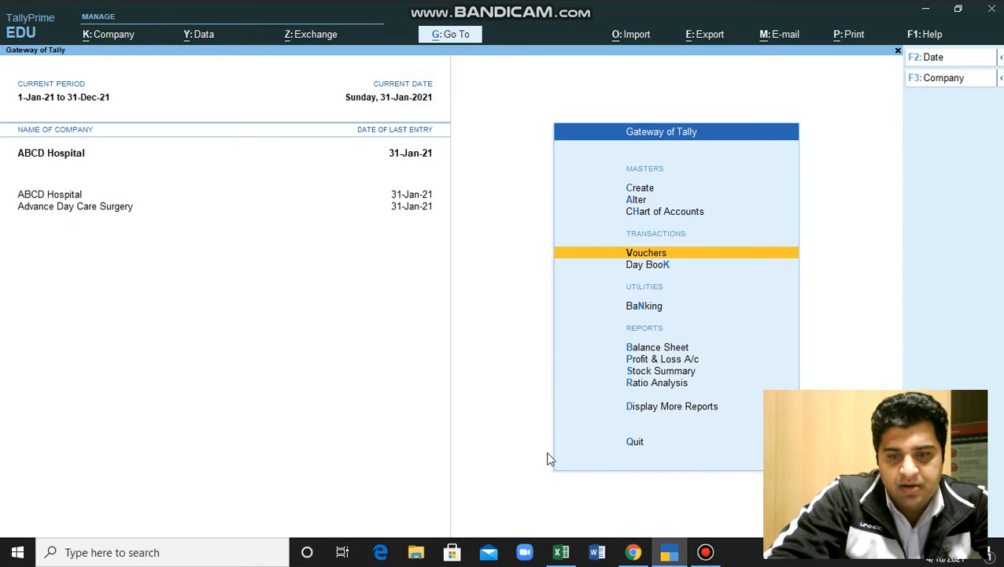
click(565, 552)
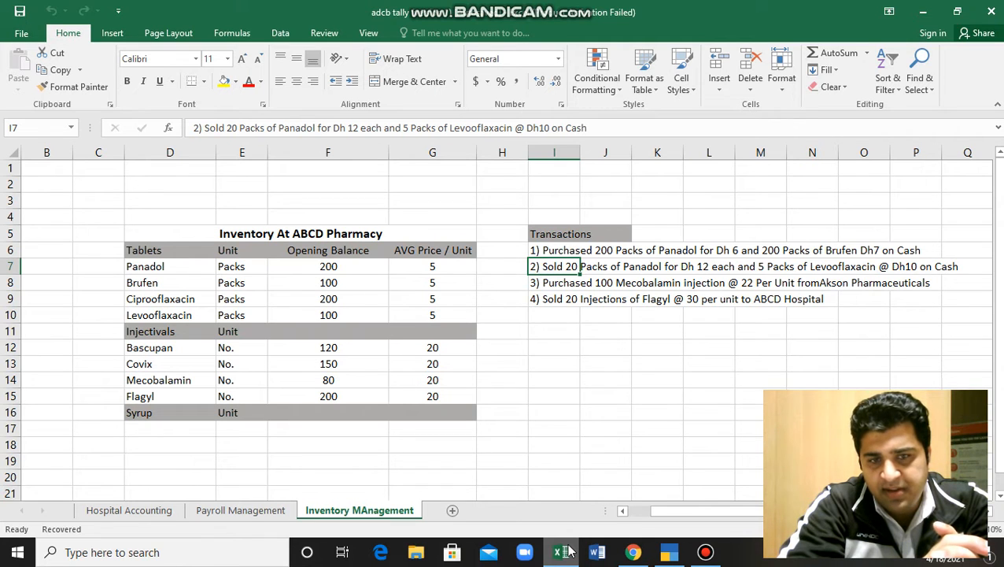
key(Down)
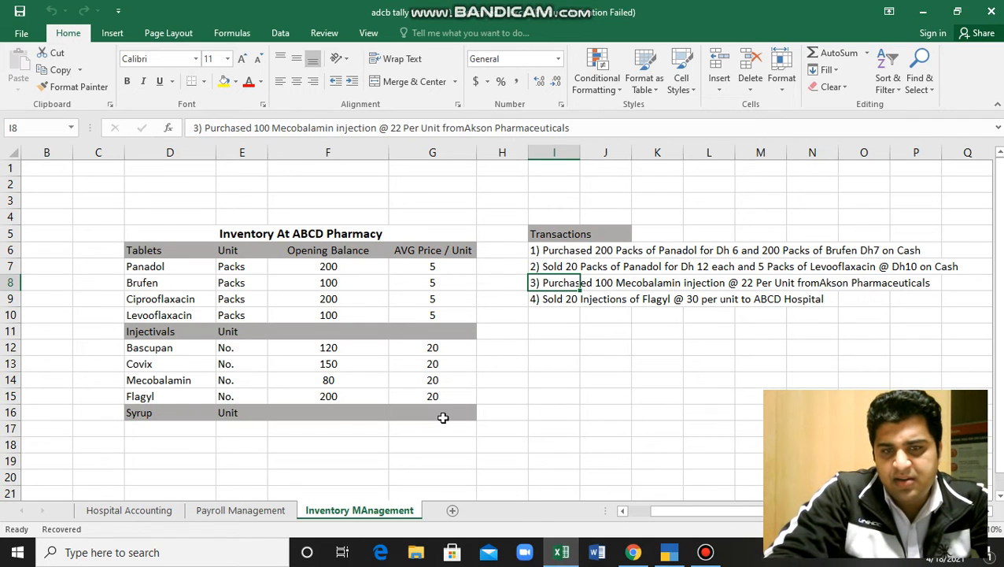
click(519, 284)
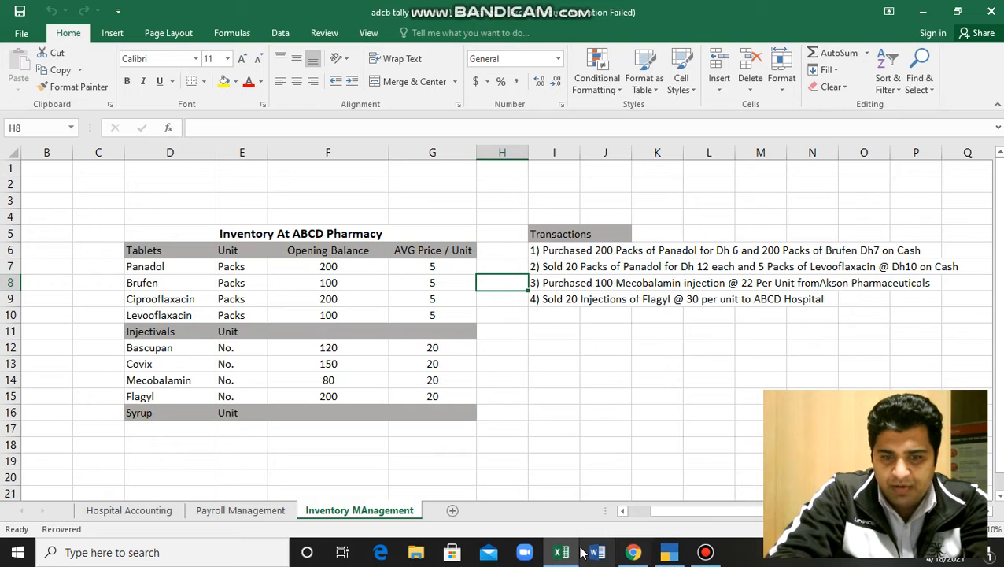
Switch to TallyPrime and start a purchase voucher with supplier invoice number 2233 dated 31-Jan-21
mouse_move(626, 545)
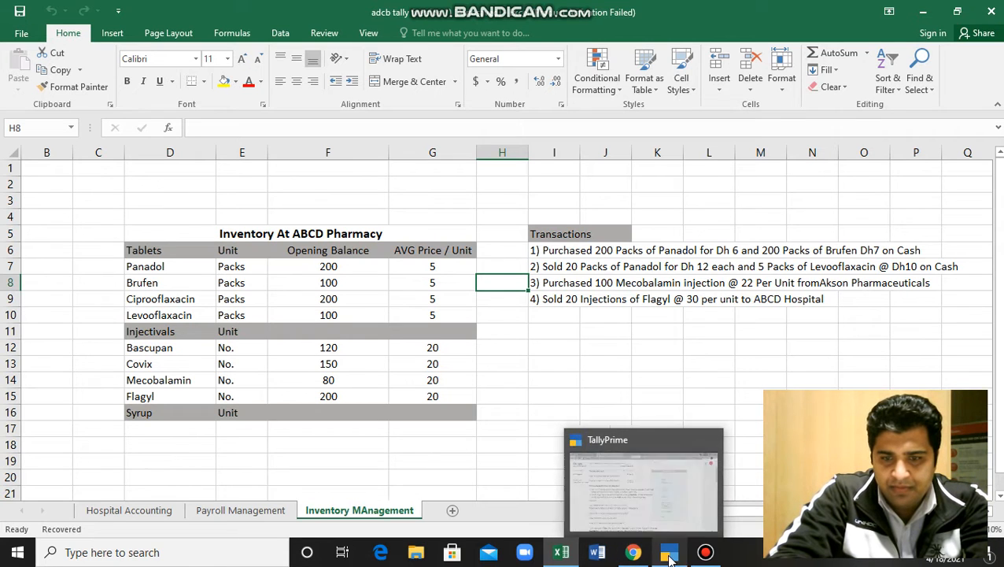
click(668, 553)
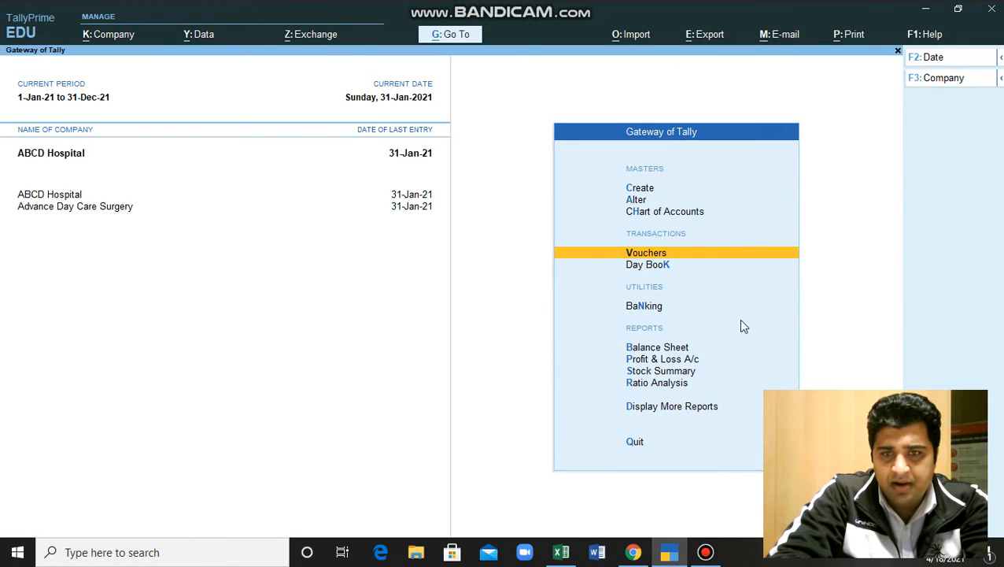
click(651, 256)
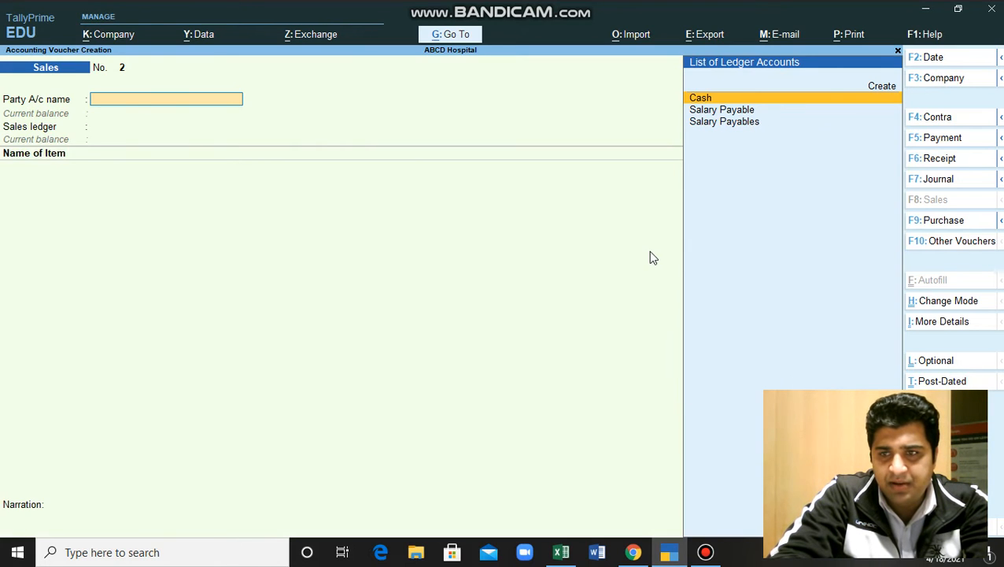
key(F9)
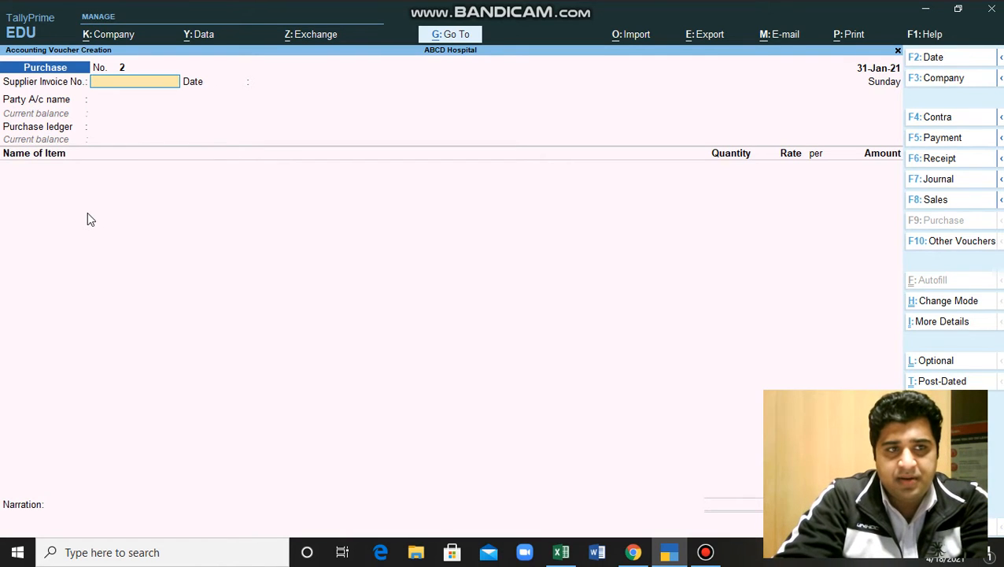
text(2233)
key(Return)
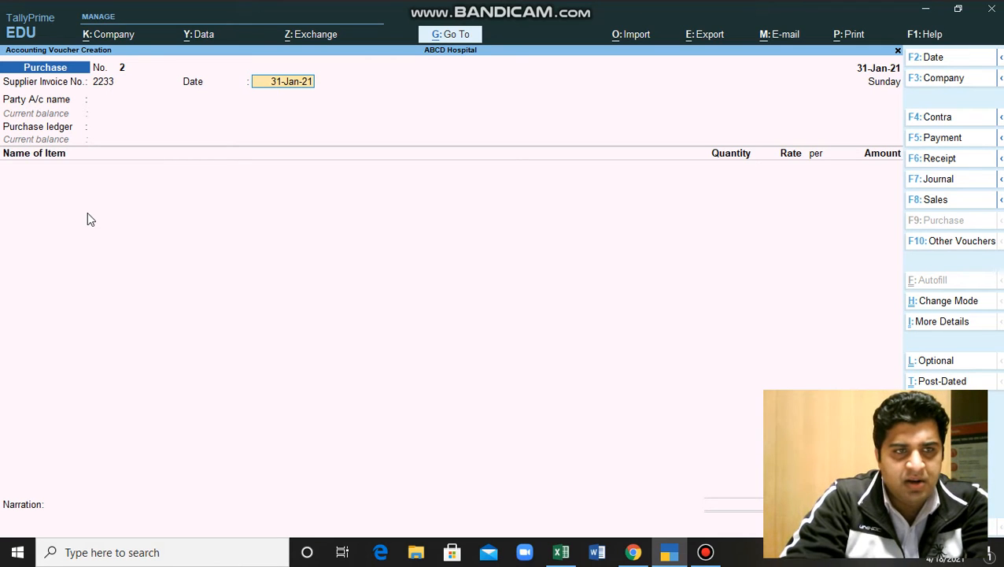
key(Return)
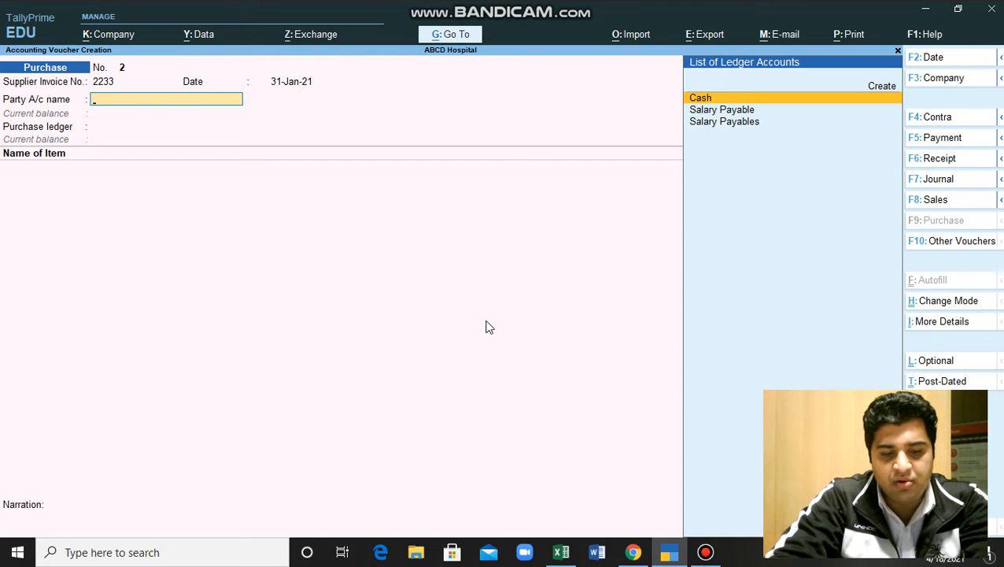
Start a new ledger for the voucher's party account, named Akson Pharmaceuticals, with no alias
key(alt)
key(alt+c)
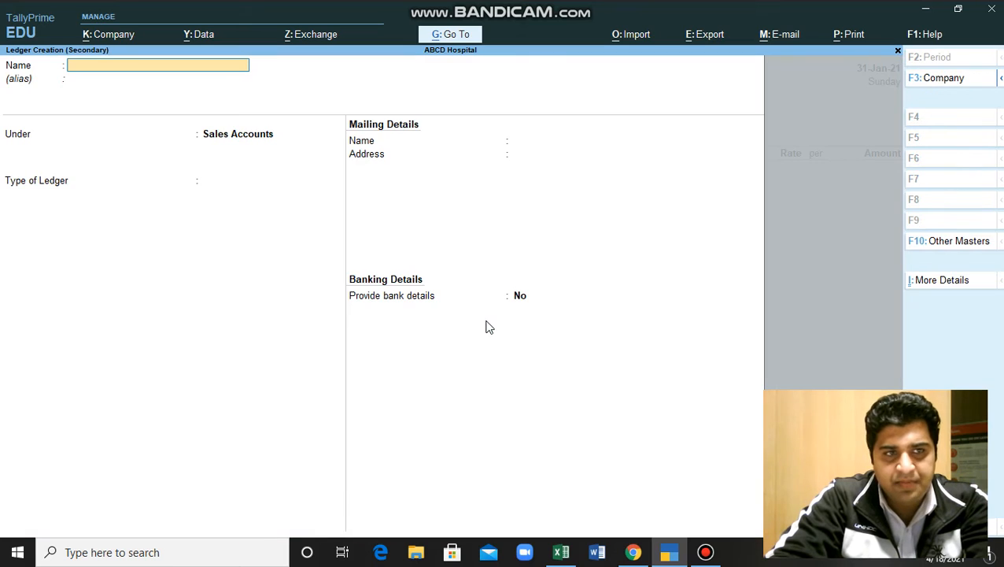
text(Akson)
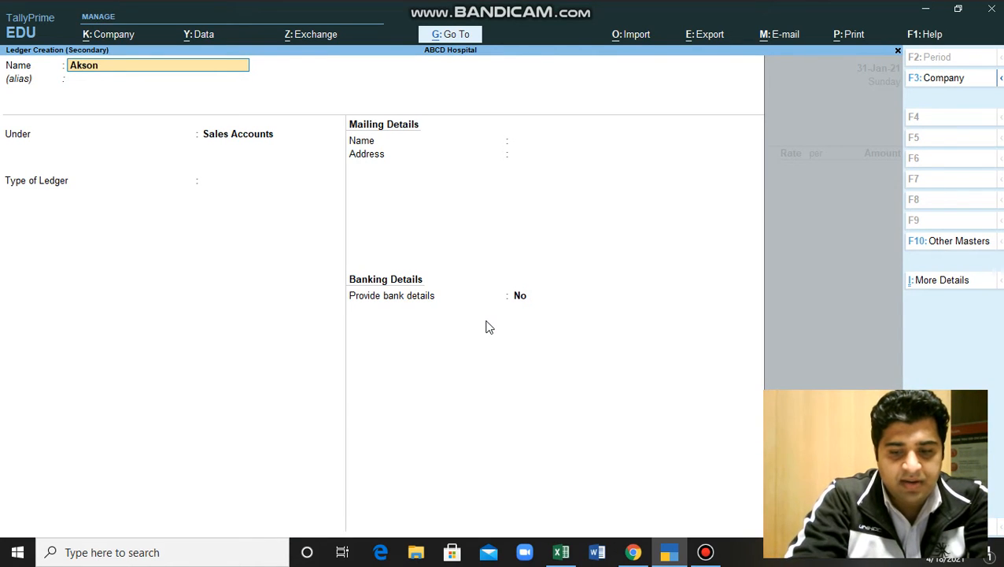
text( Pharm)
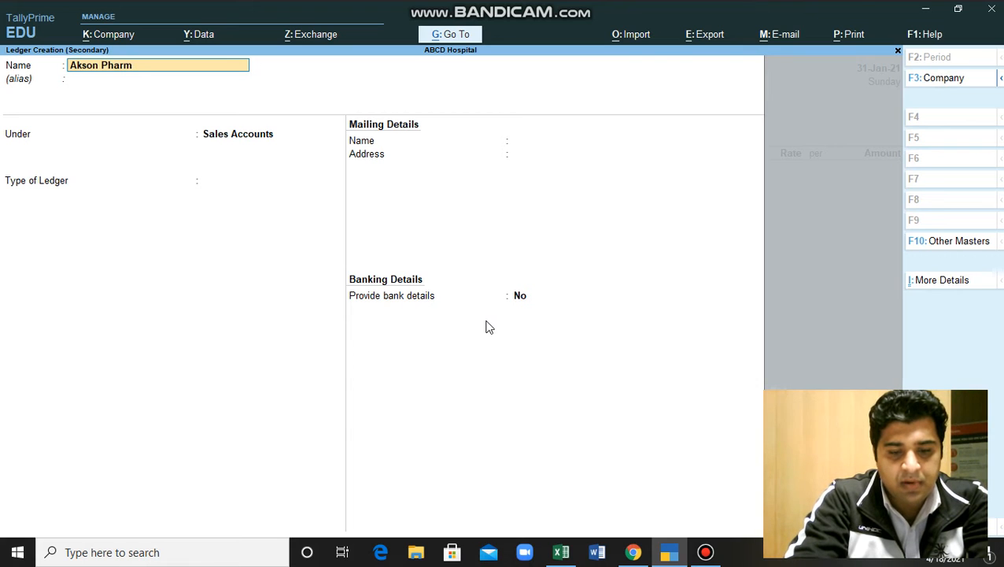
text(aceuticals)
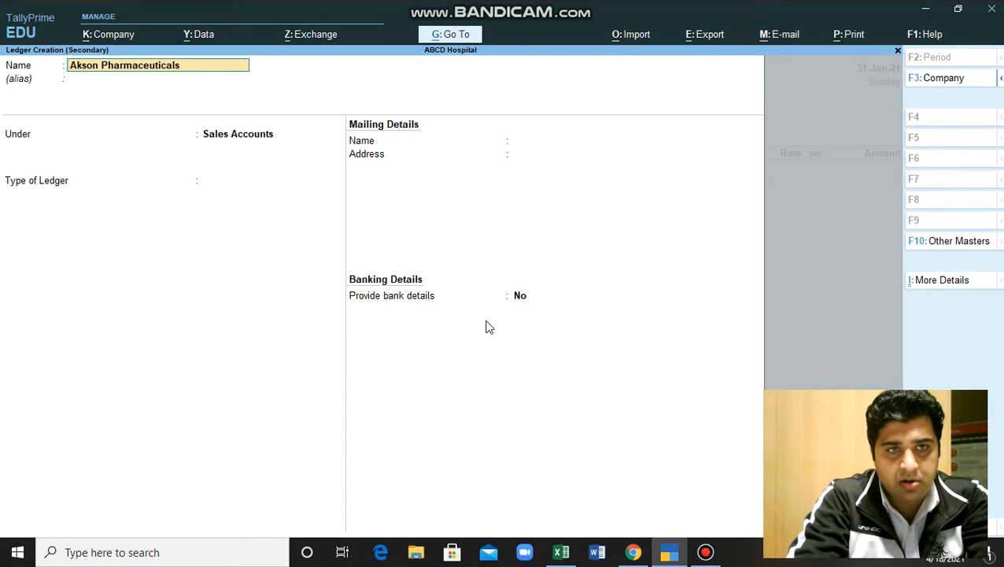
key(Return)
key(Return)
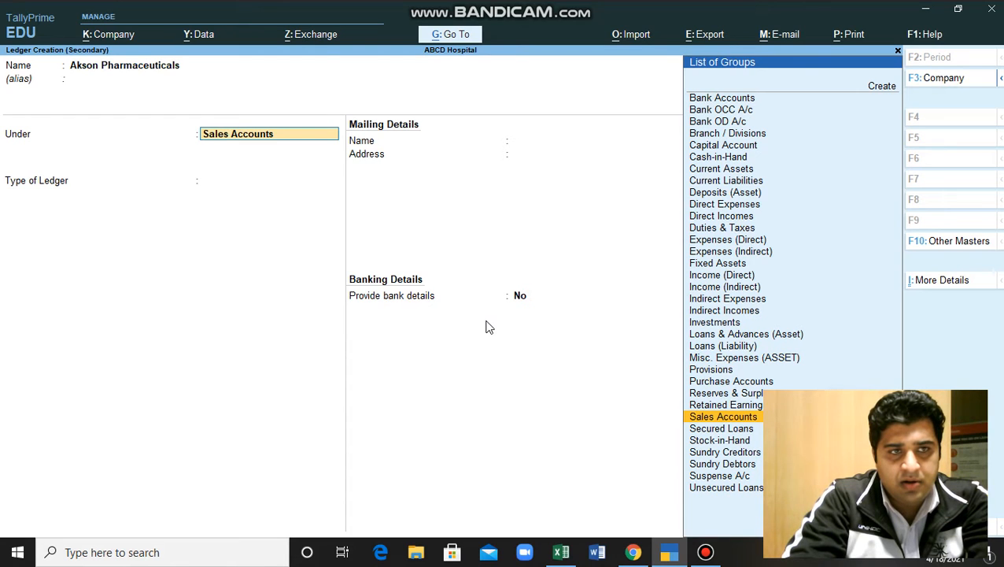
Place the Akson Pharmaceuticals ledger under the Sundry Creditors group
text(Cr)
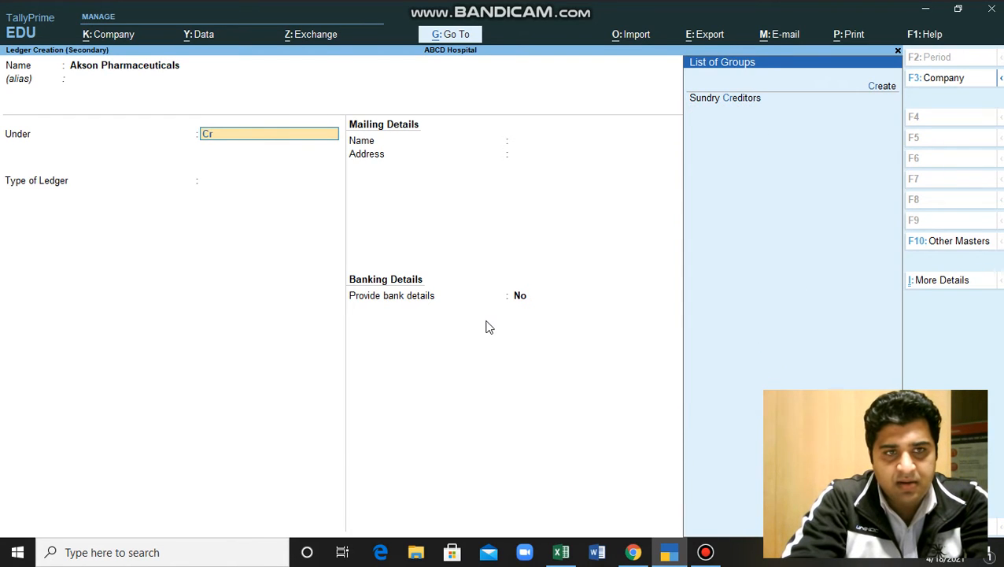
key(Return)
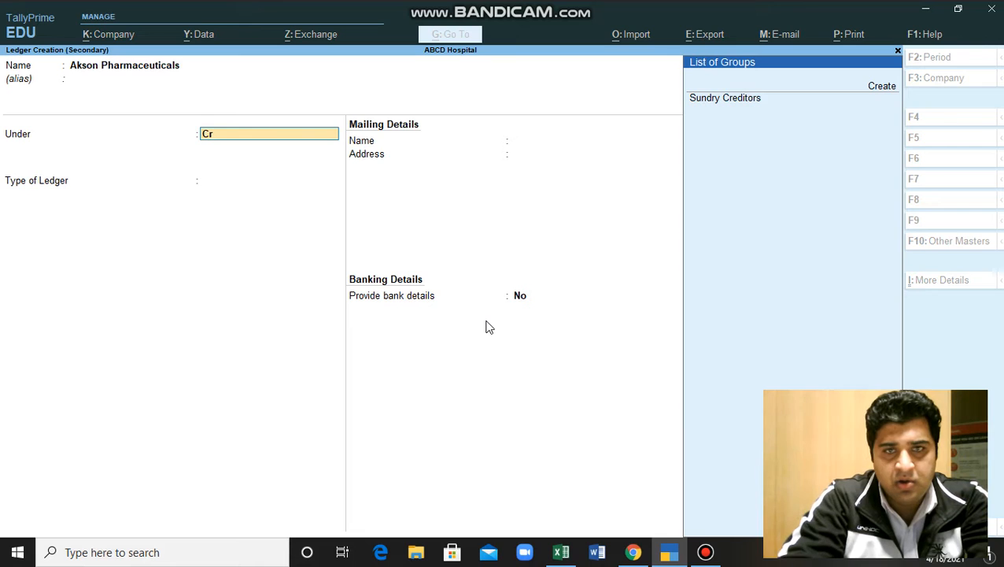
click(726, 103)
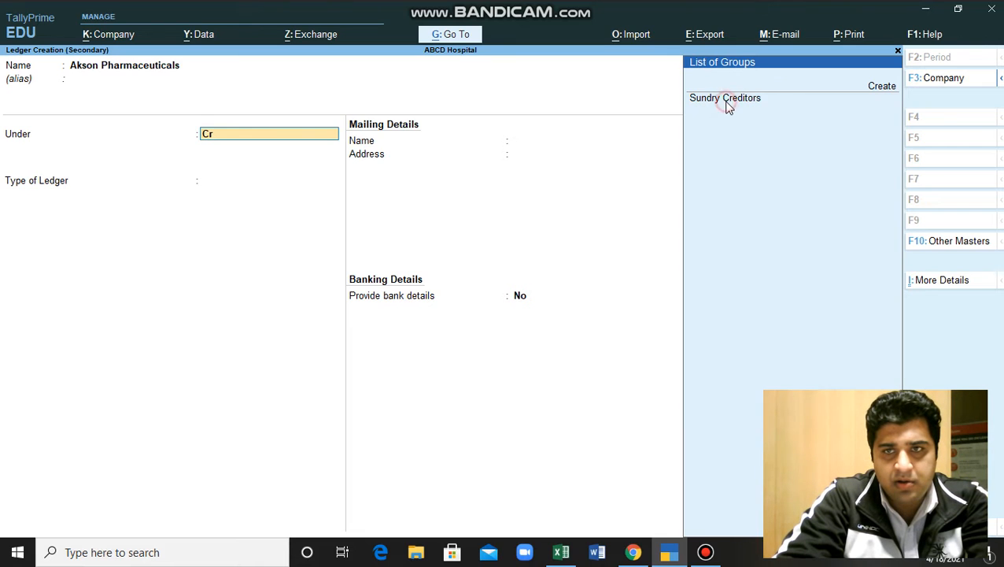
click(726, 102)
click(730, 98)
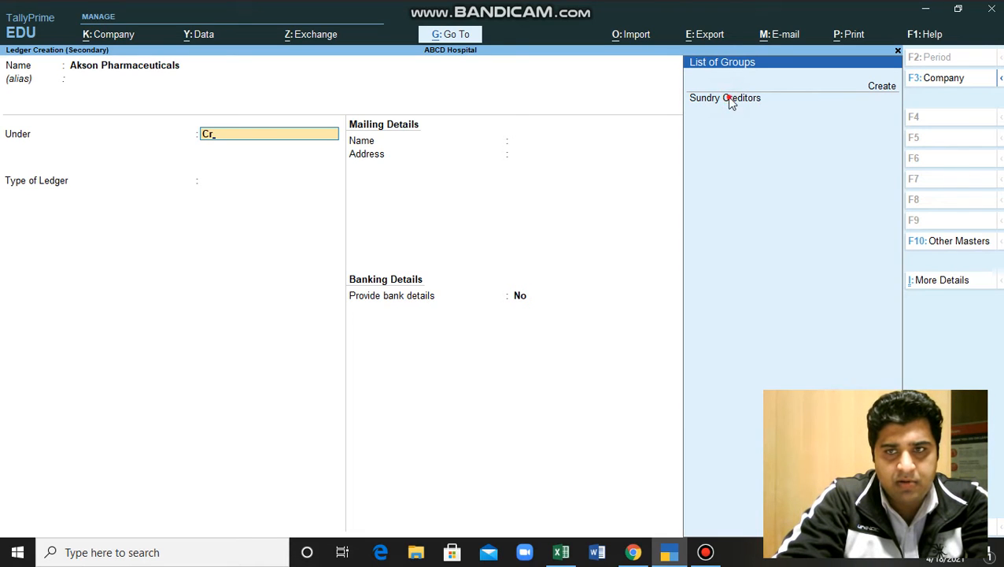
double_click(729, 101)
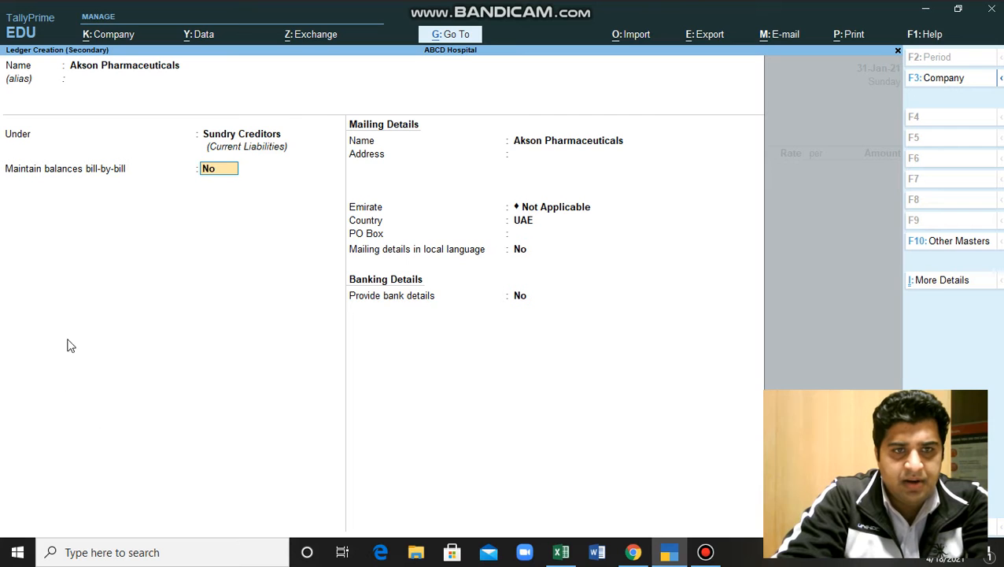
Turn on bill-by-bill balances for the ledger, keep the remaining credit, mailing and banking defaults, and save it
text(yes)
key(Return)
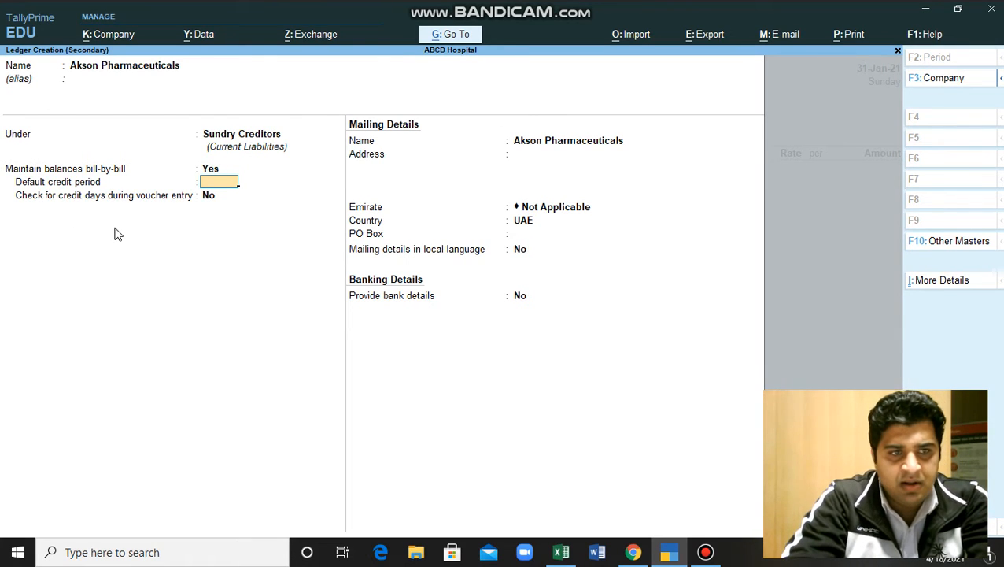
key(Return)
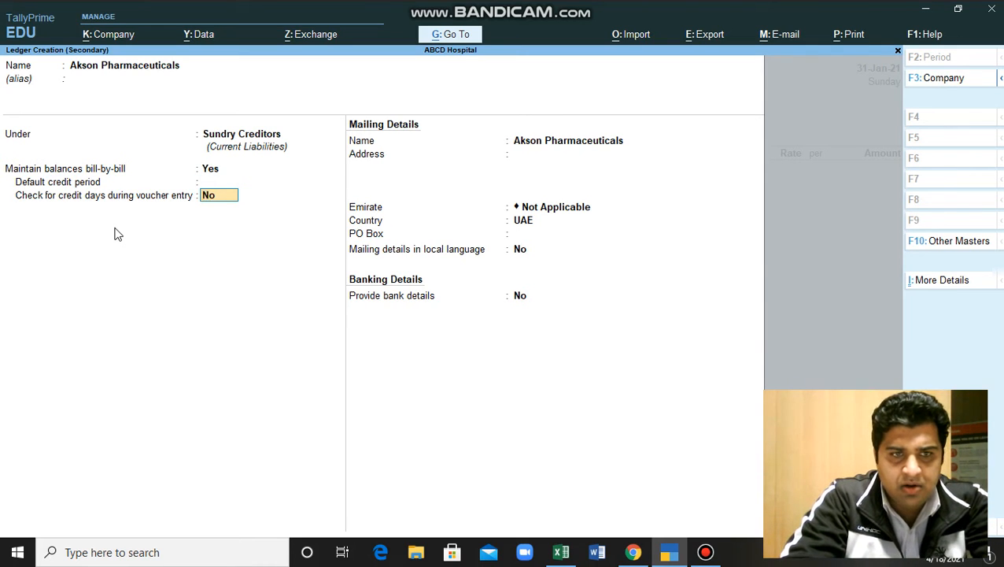
key(Return)
key(Return)
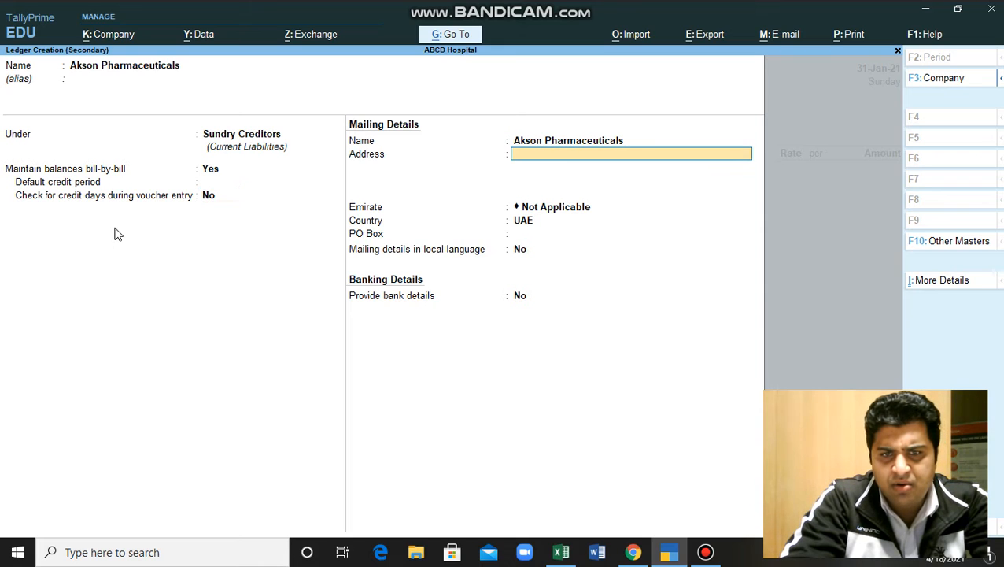
key(Return)
key(Return)
key(Return)
key(Return)
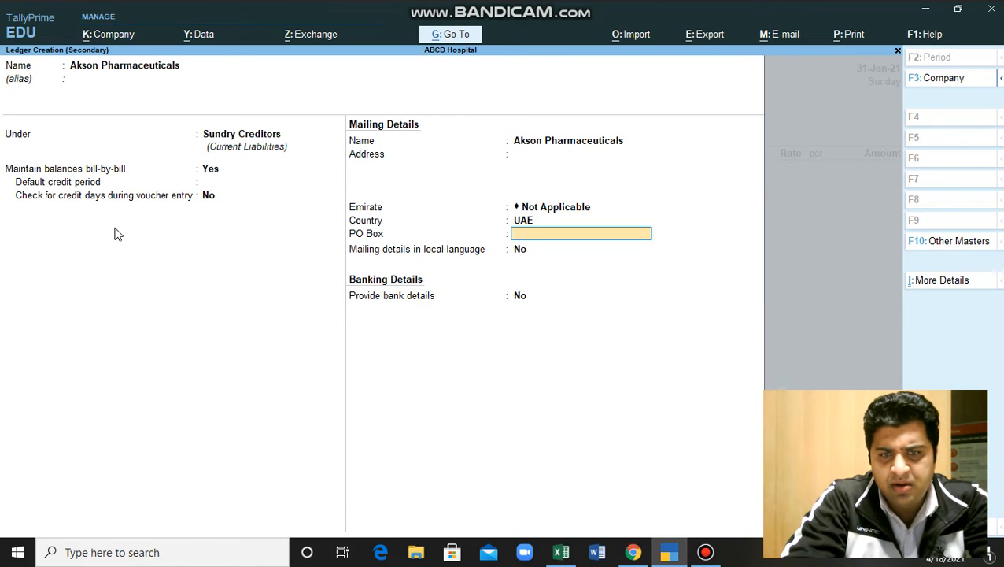
key(Return)
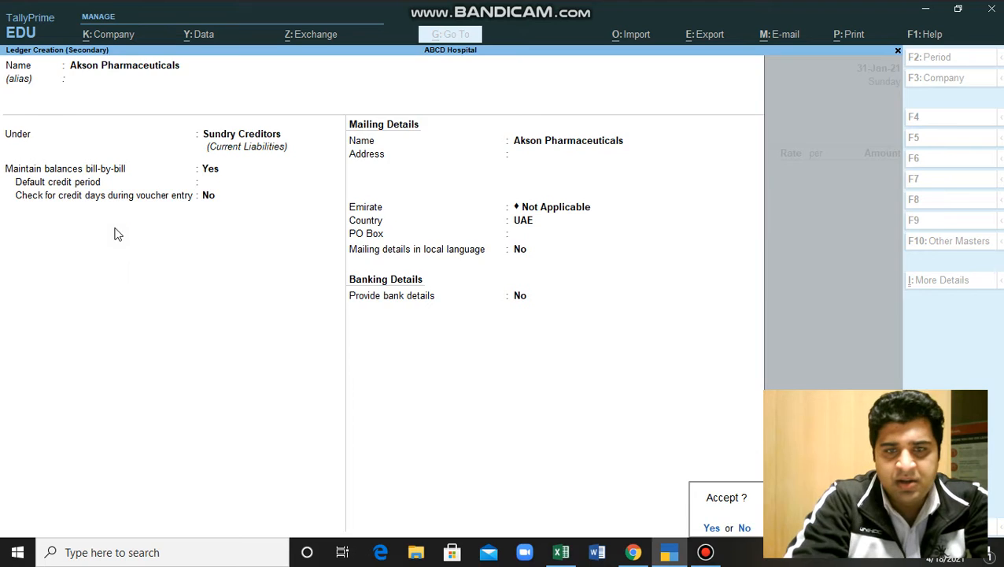
key(Return)
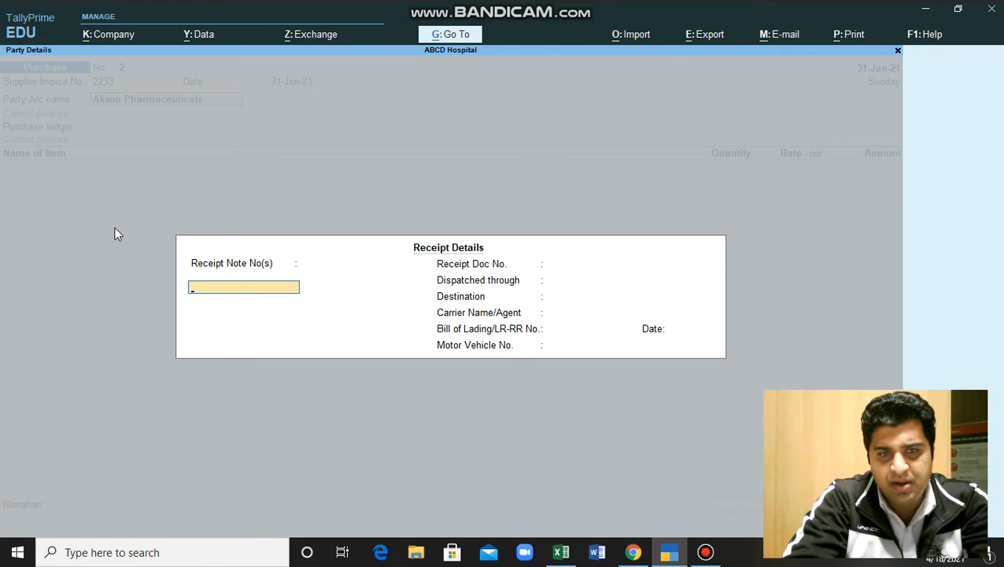
Leave all receipt details of the purchase voucher blank and accept them
key(Return)
key(Return)
key(Return)
key(Return)
key(Return)
key(Return)
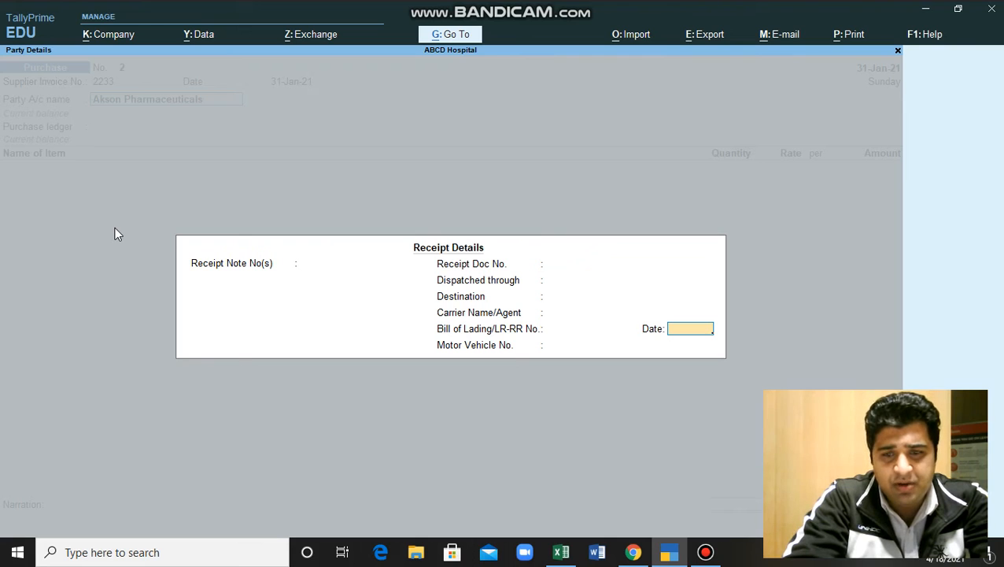
key(Return)
key(Return)
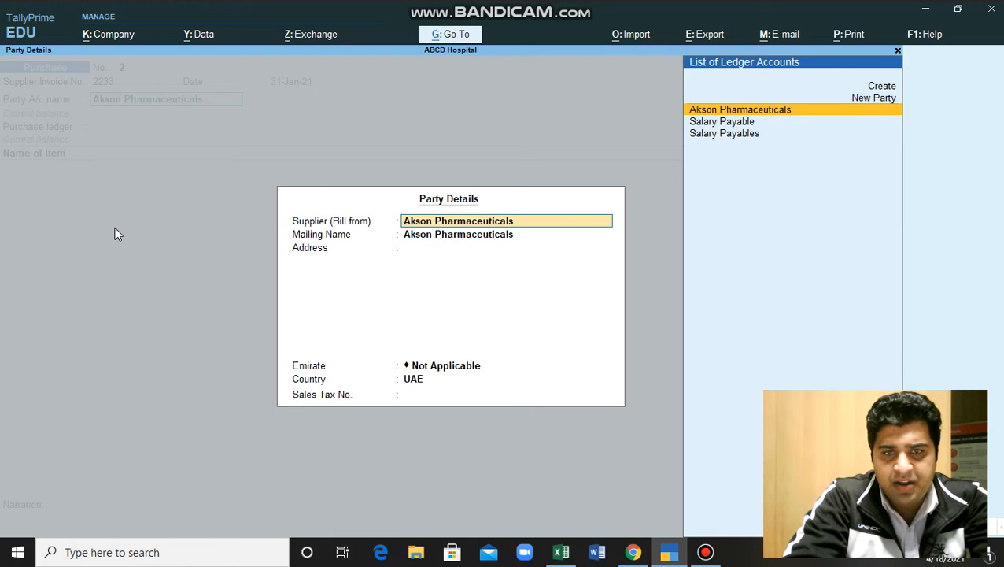
Accept the default party details for Akson Pharmaceuticals and select Purchases as the voucher's purchase ledger
key(Return)
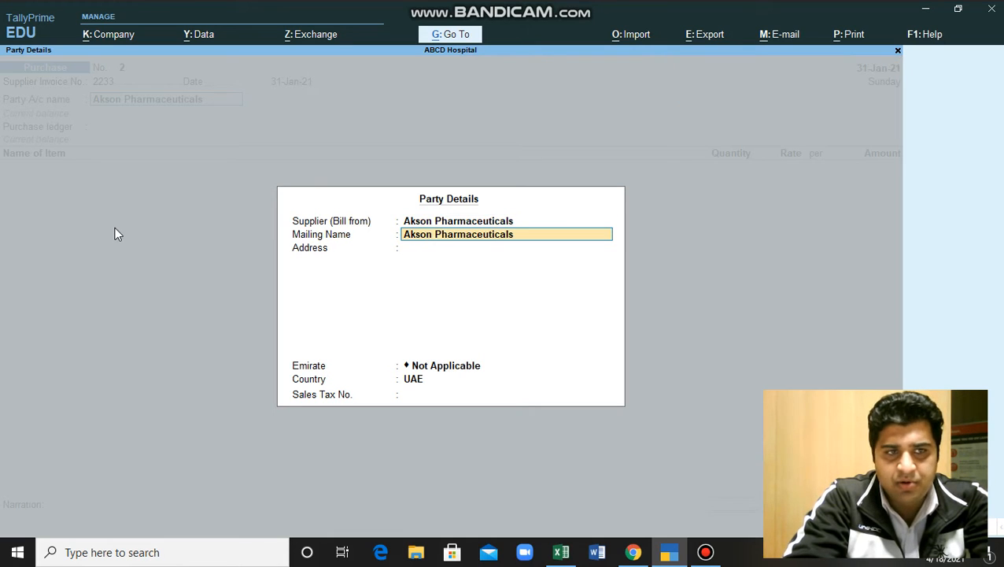
key(Return)
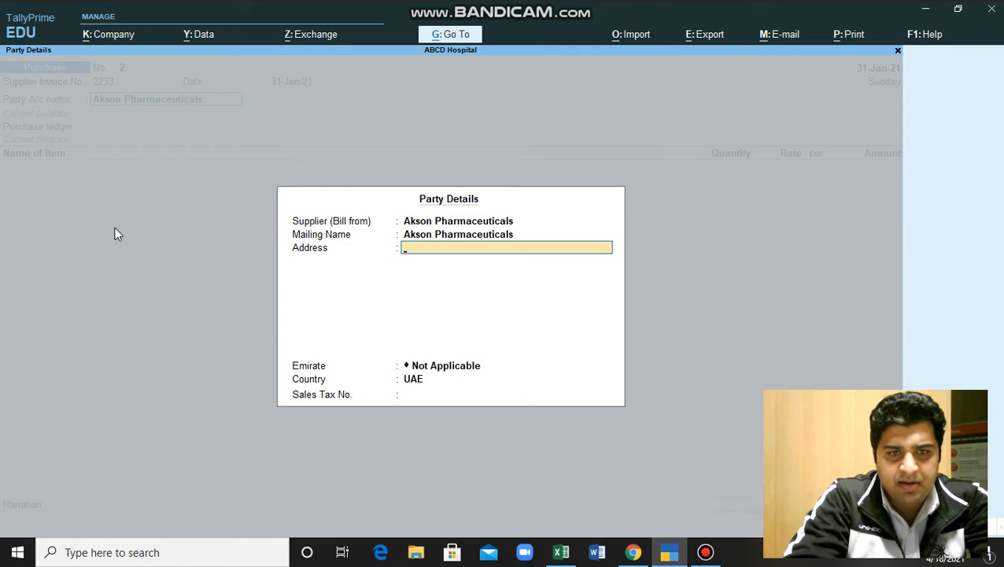
key(Return)
key(Return)
key(Return)
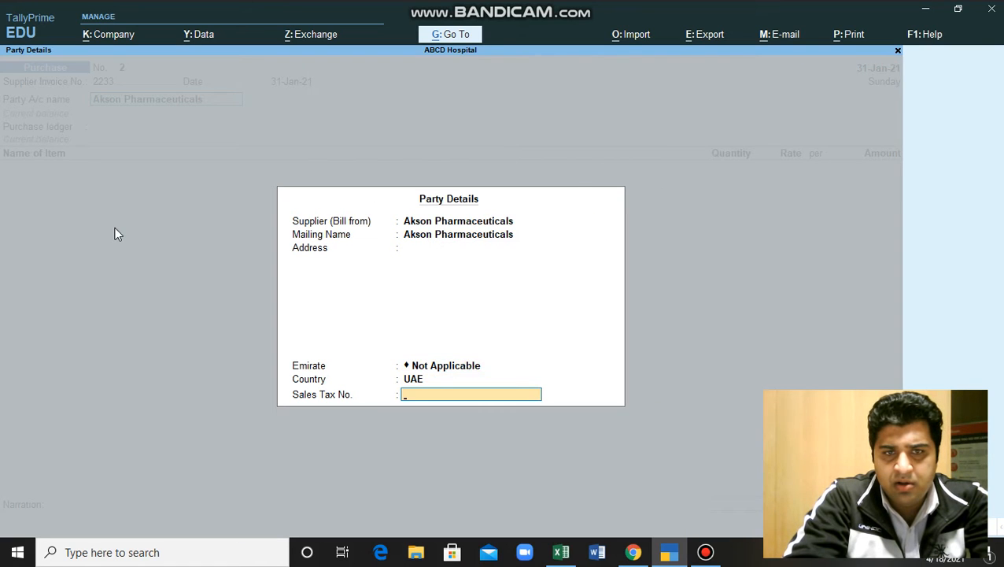
key(Return)
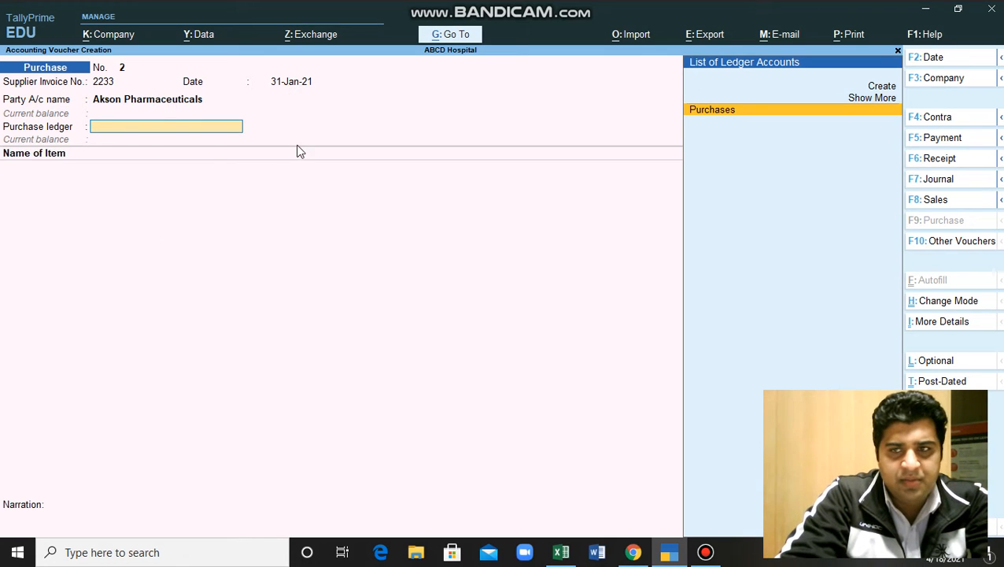
click(715, 115)
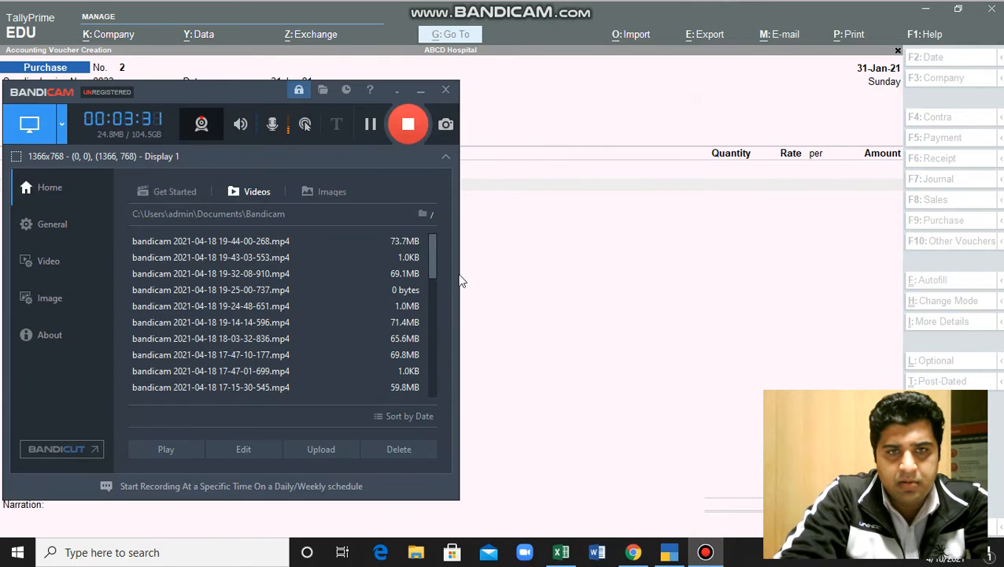
click(419, 92)
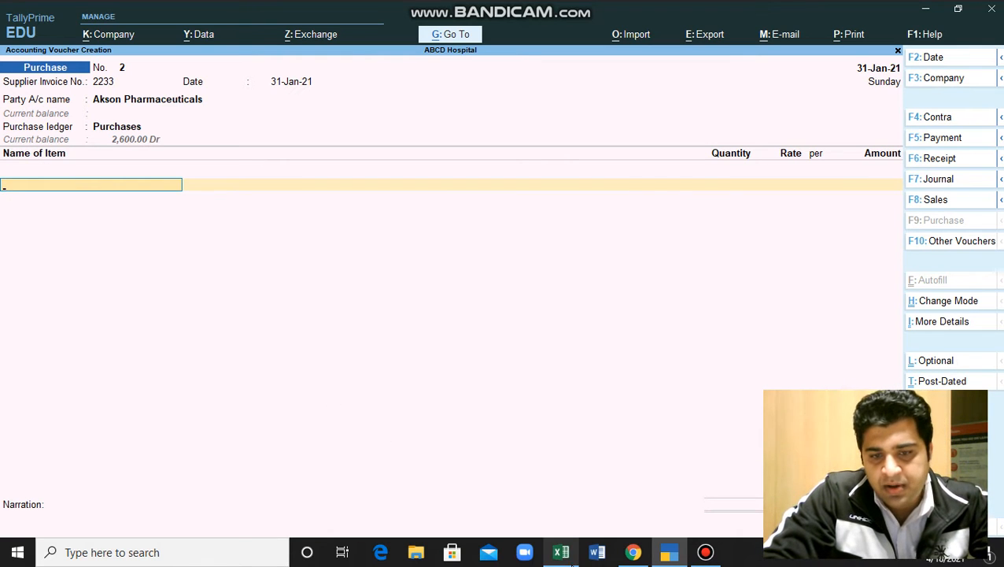
Check the Akson Pharmaceuticals purchase in the Excel transaction list and select Mecobalamin as the voucher's stock item
click(562, 552)
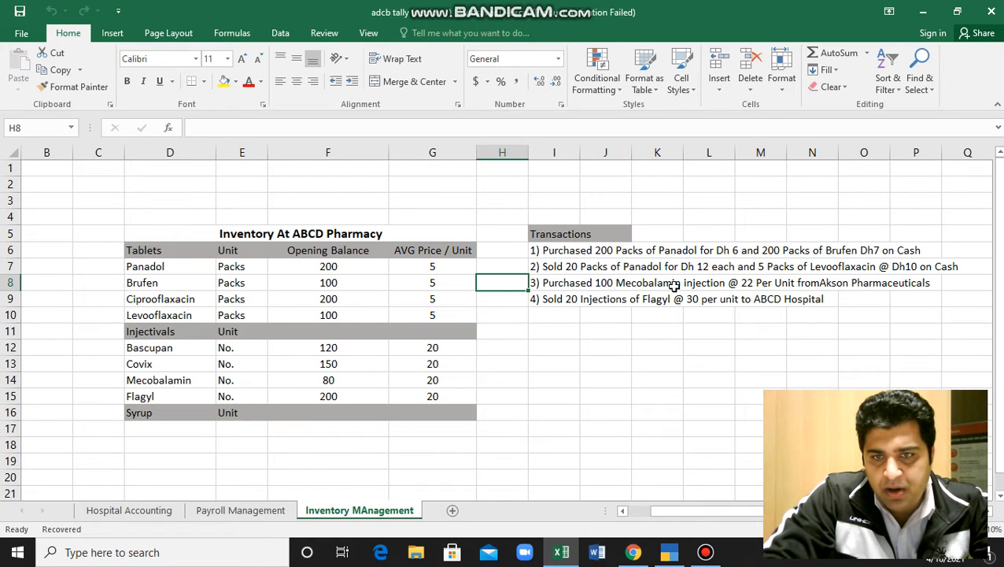
click(929, 11)
text(Mec)
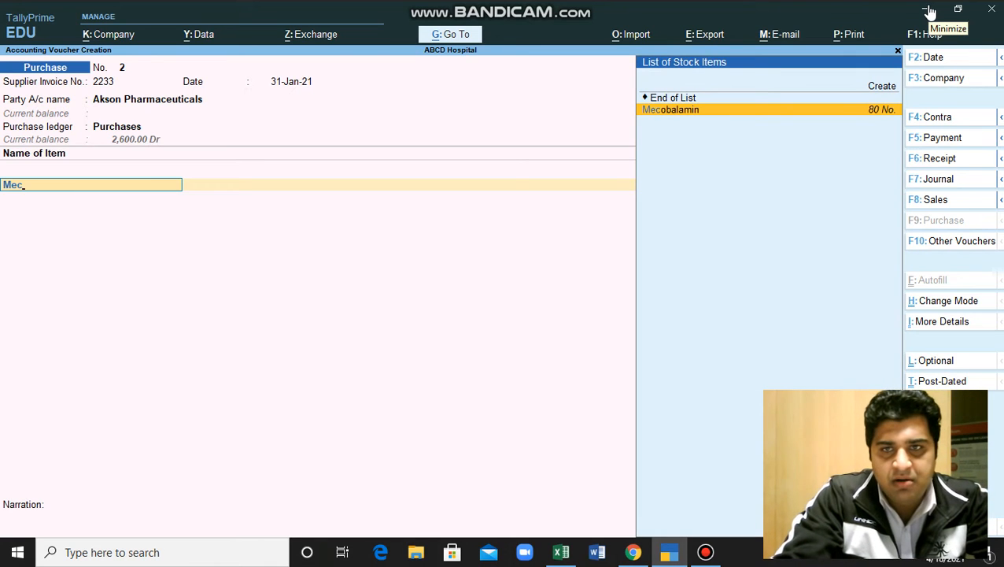
key(Return)
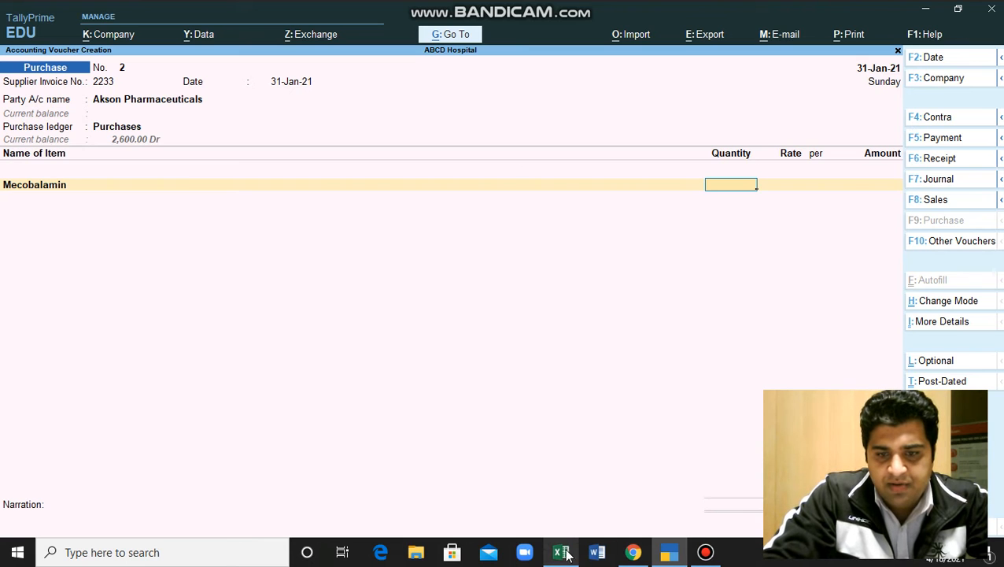
Enter a quantity of 100 and a rate of 22 for Mecobalamin, checking them against the Excel transaction list
click(551, 472)
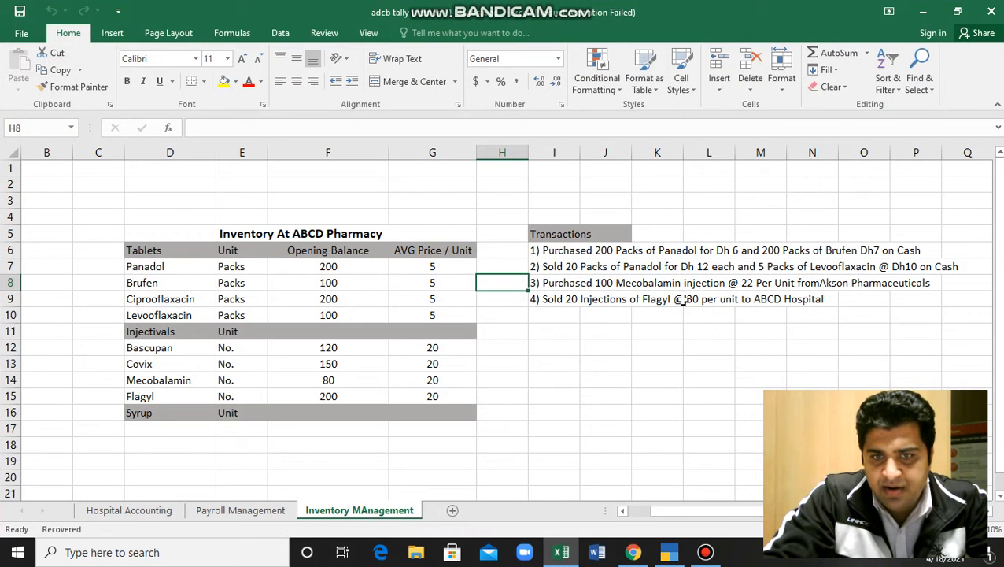
click(922, 12)
text(100)
key(Return)
text(22)
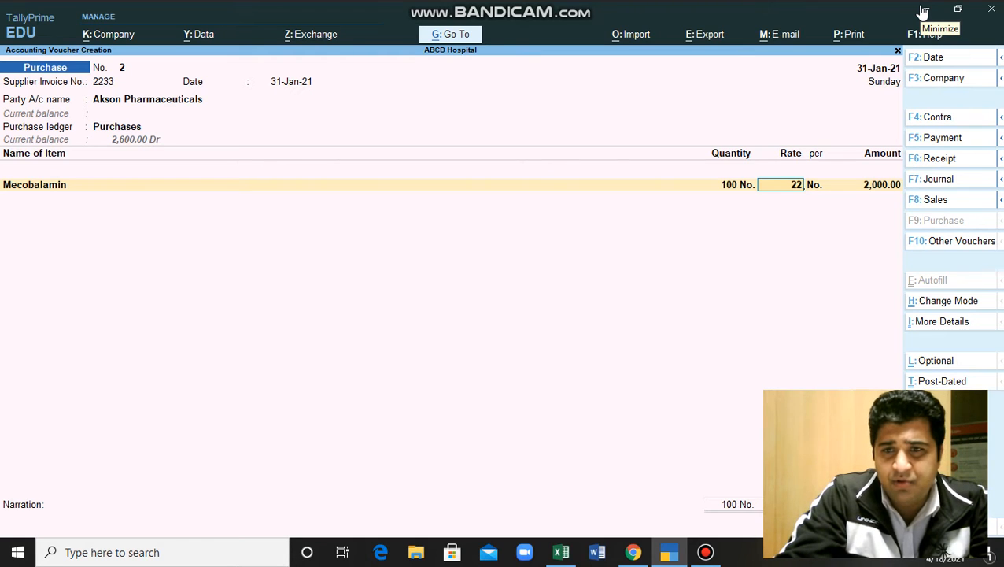
key(Return)
key(Return)
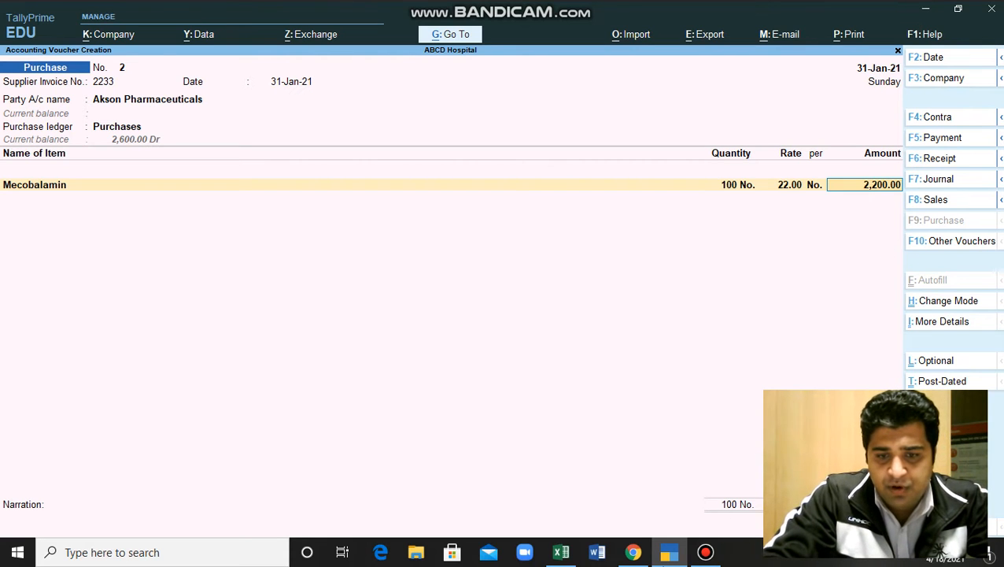
click(561, 553)
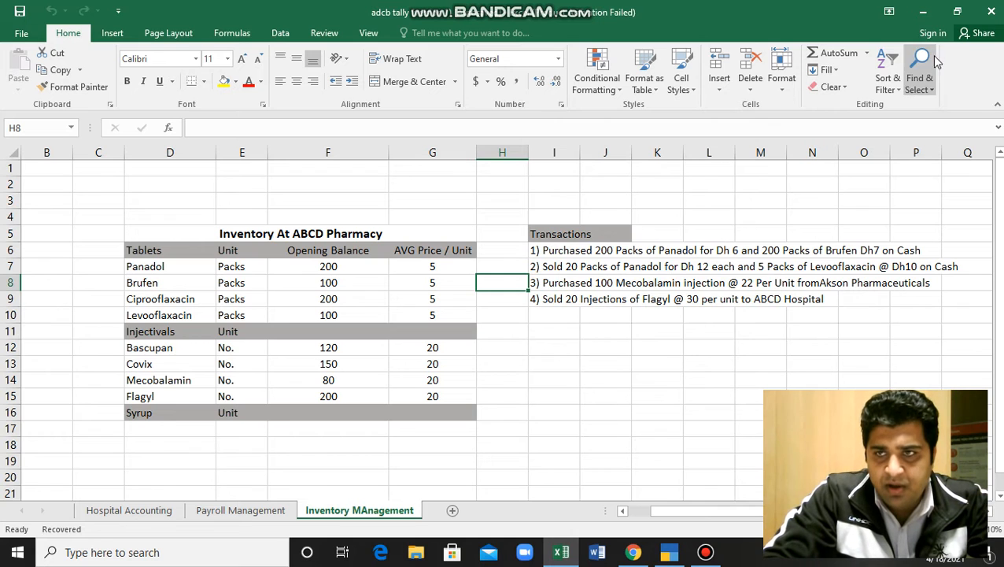
click(923, 11)
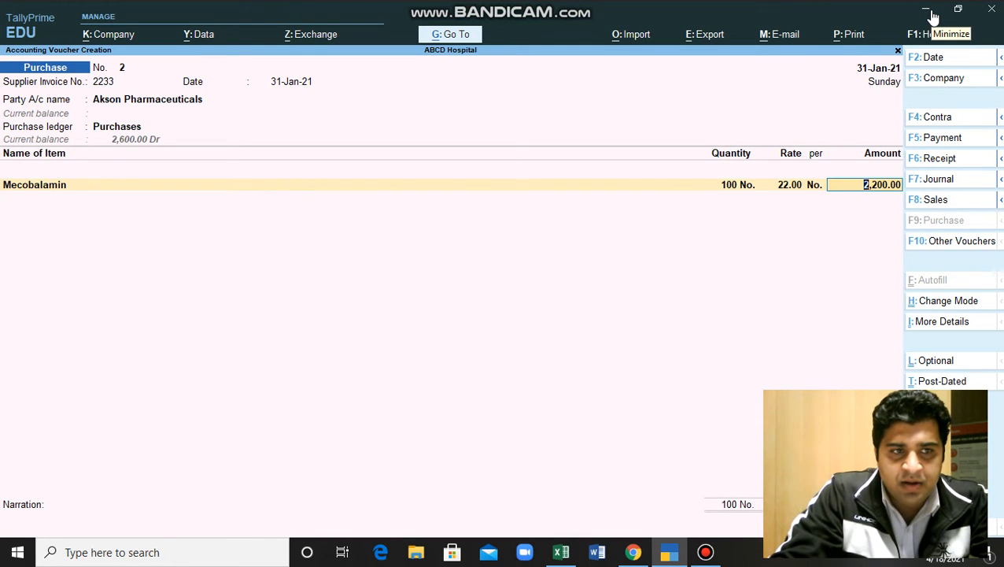
End the item list, allocate the full amount as a New Ref with the default bill name and no due date, and save the voucher without narration
key(Return)
key(Return)
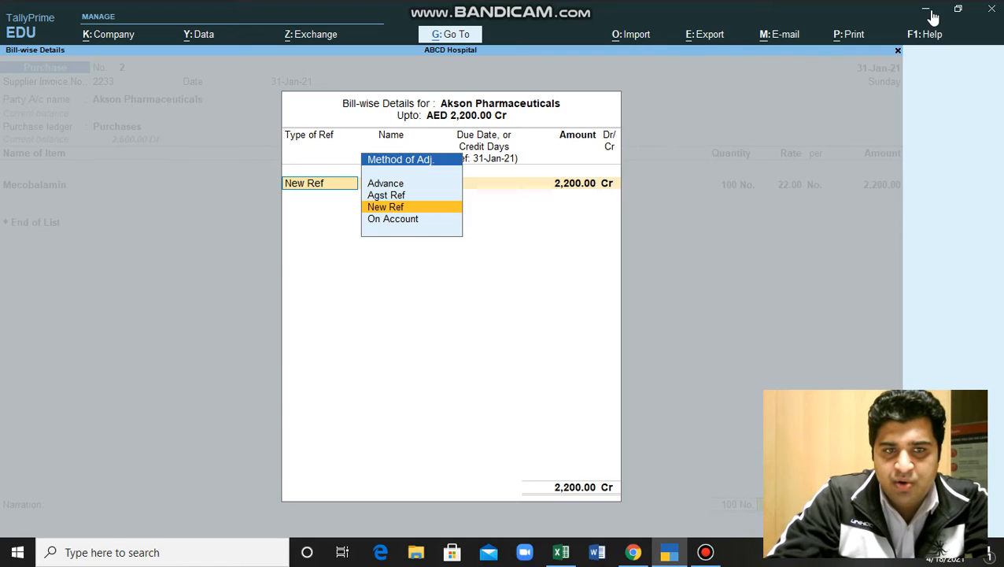
key(Return)
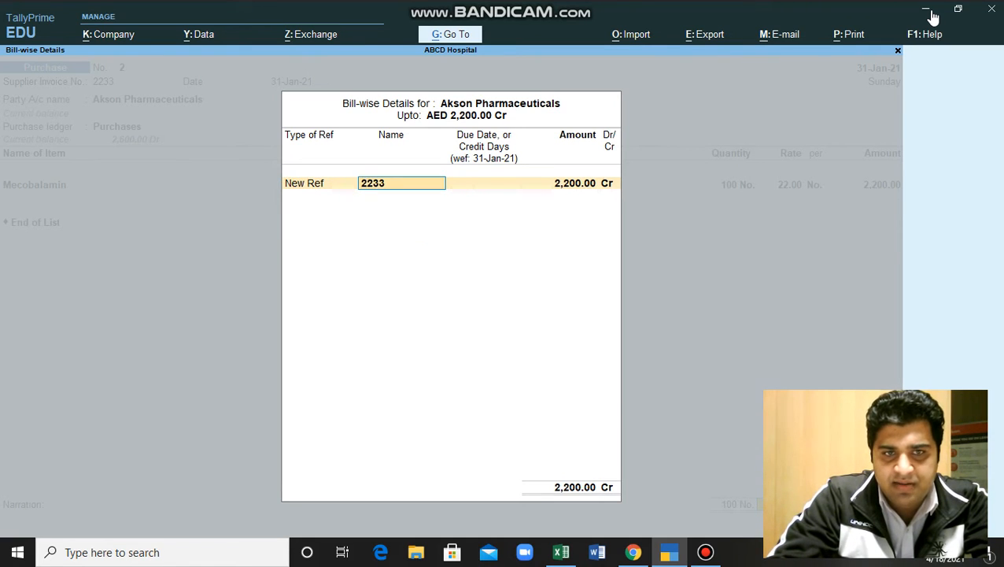
key(Return)
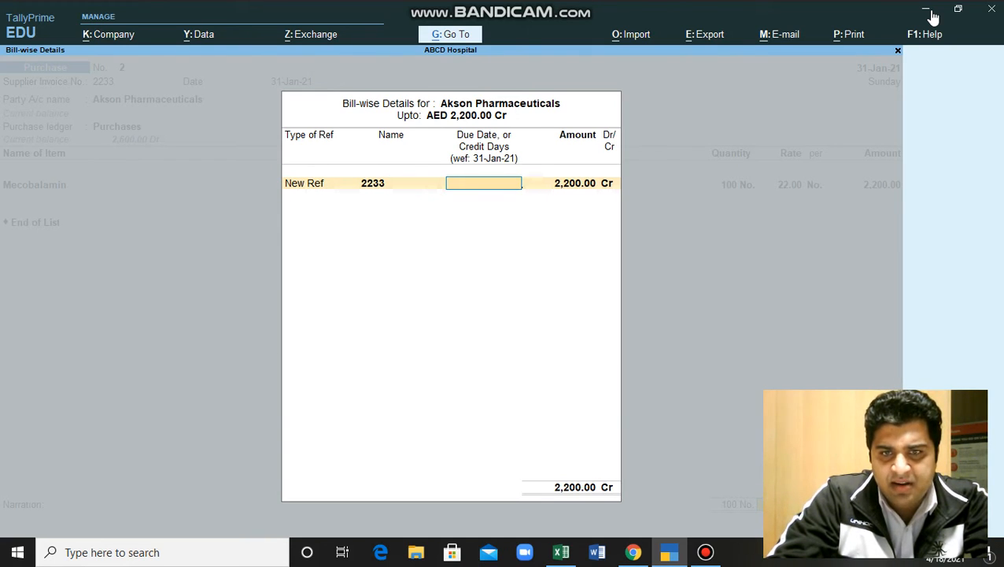
key(Return)
key(Return)
key(Return)
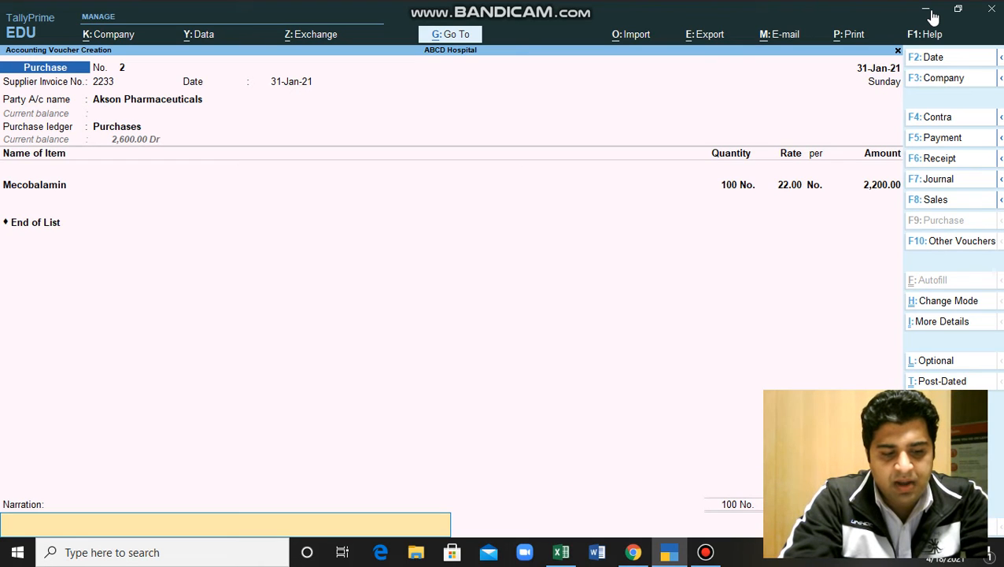
key(ctrl+a)
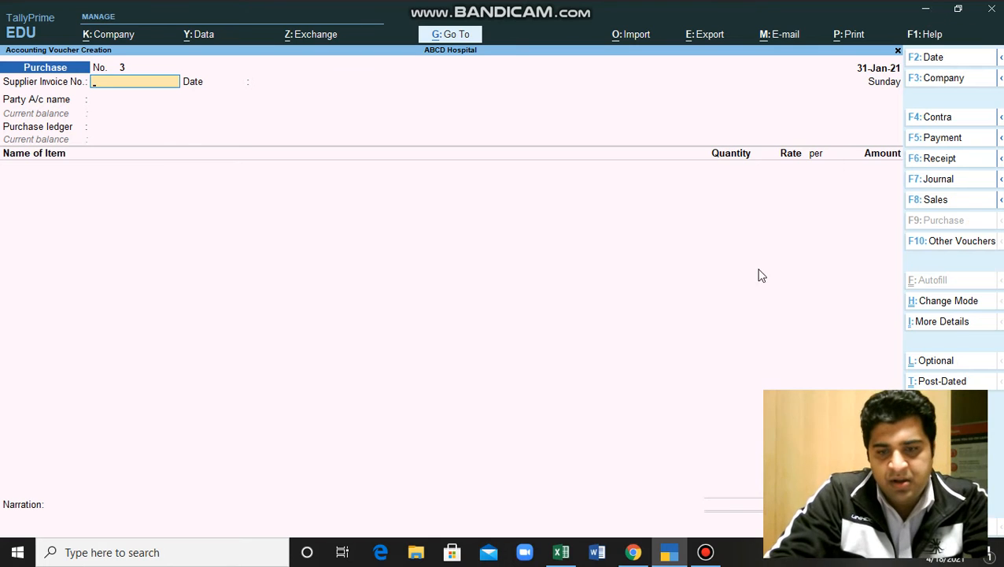
Check transaction 4 in the Excel list and switch voucher entry in TallyPrime to a Sales voucher
click(561, 553)
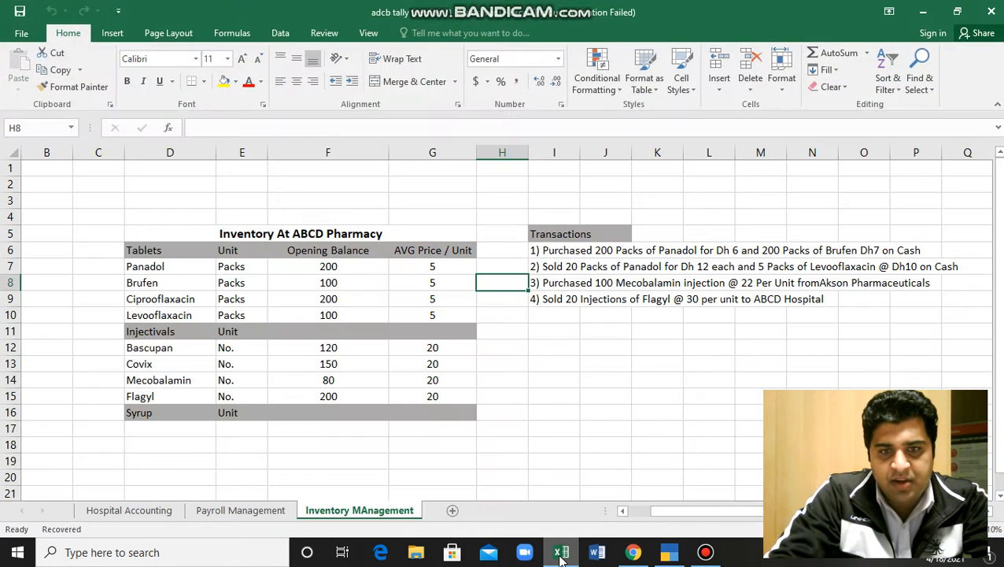
click(508, 299)
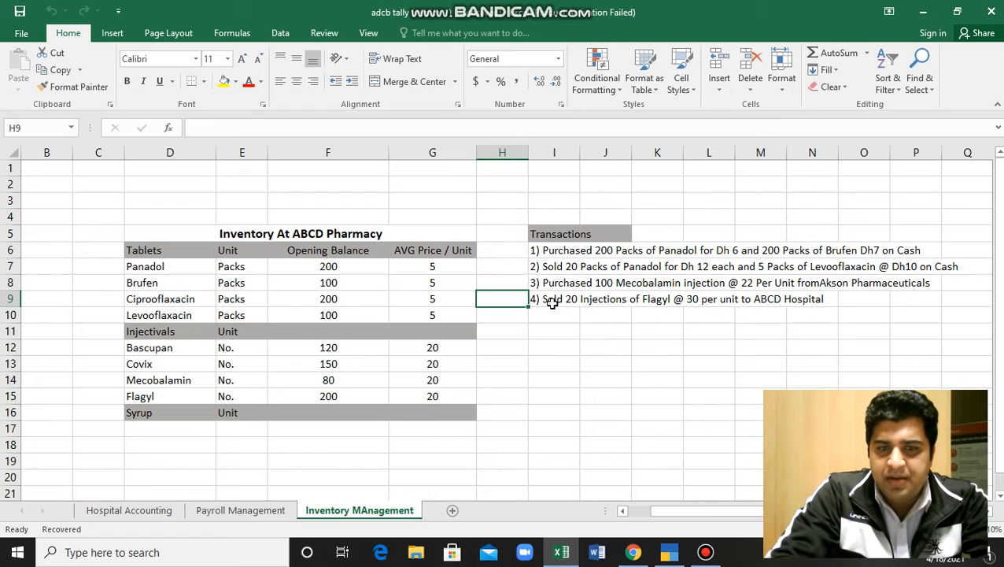
click(927, 11)
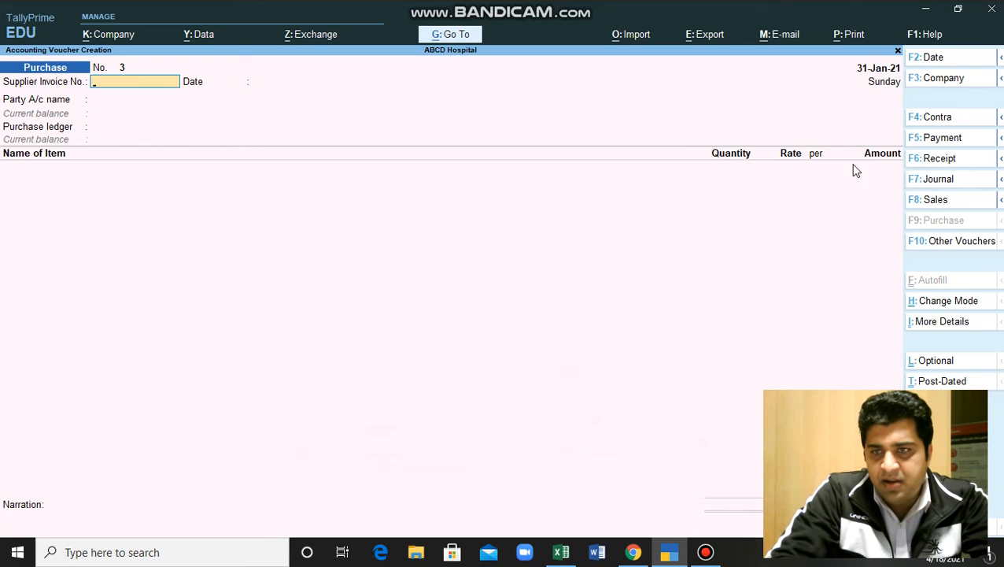
click(934, 203)
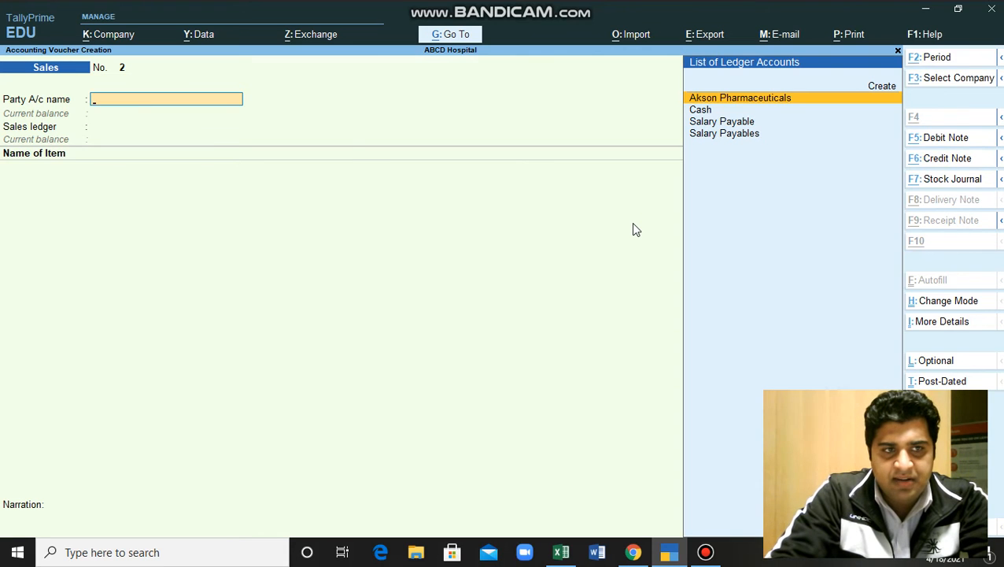
Create a party ledger named ABCD Hosp. without an alias and place it under the Sundry Debtors group
key(alt+c)
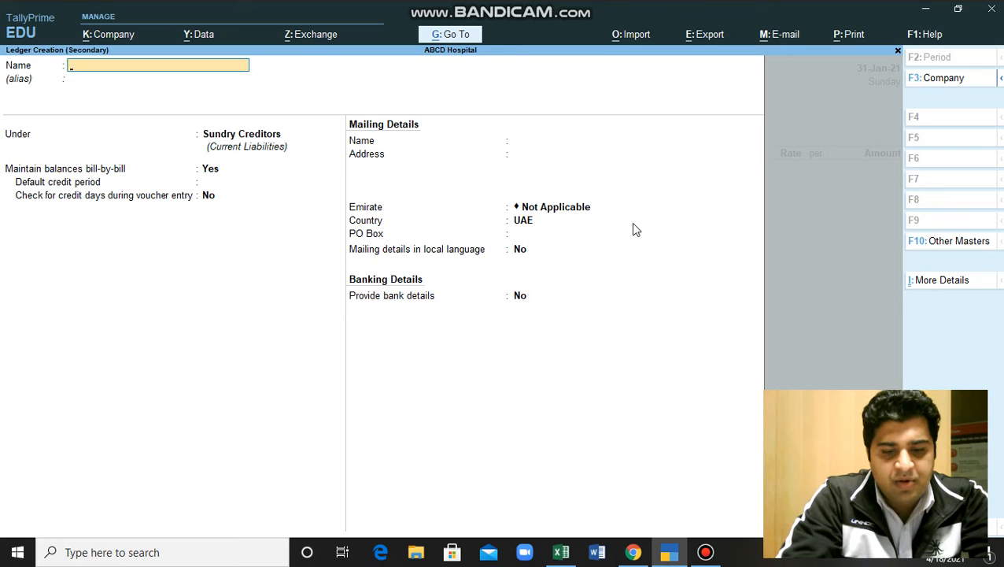
text(ABC)
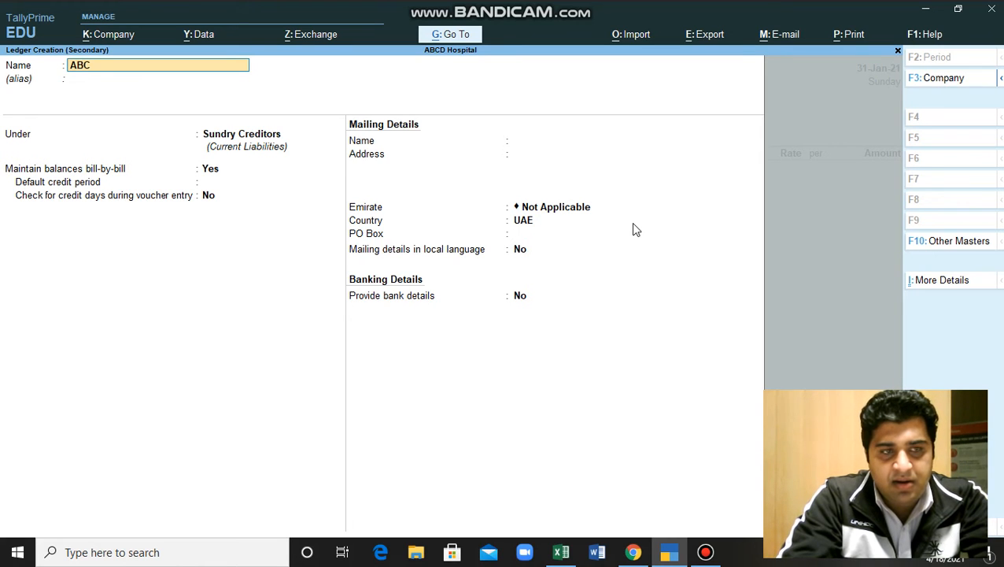
text(D Hosp.)
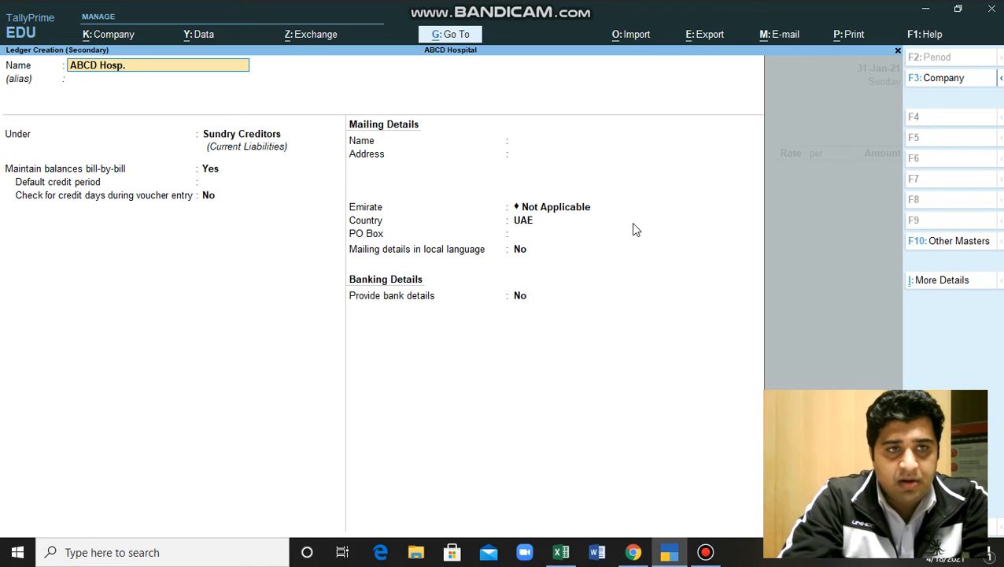
key(Return)
key(Return)
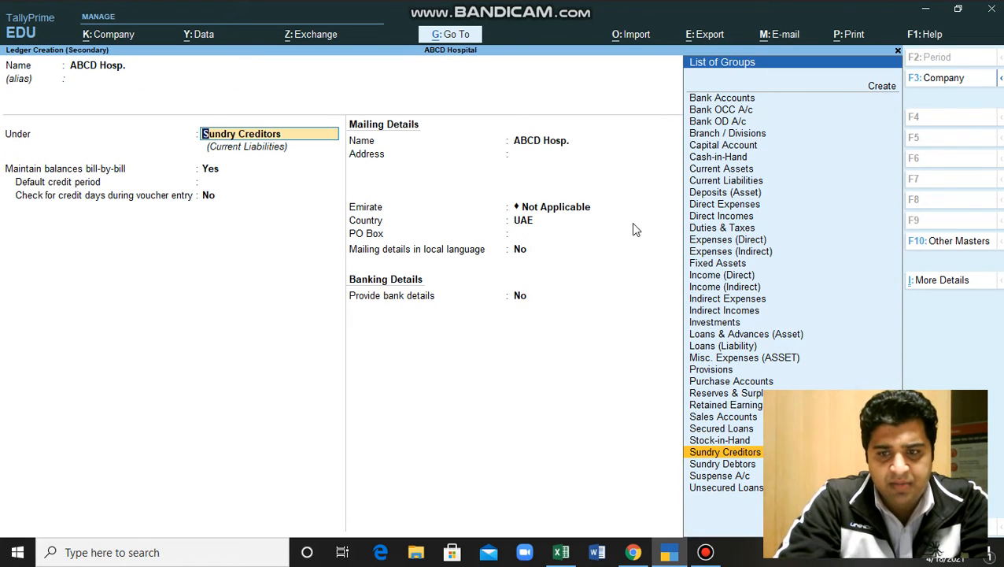
text(De)
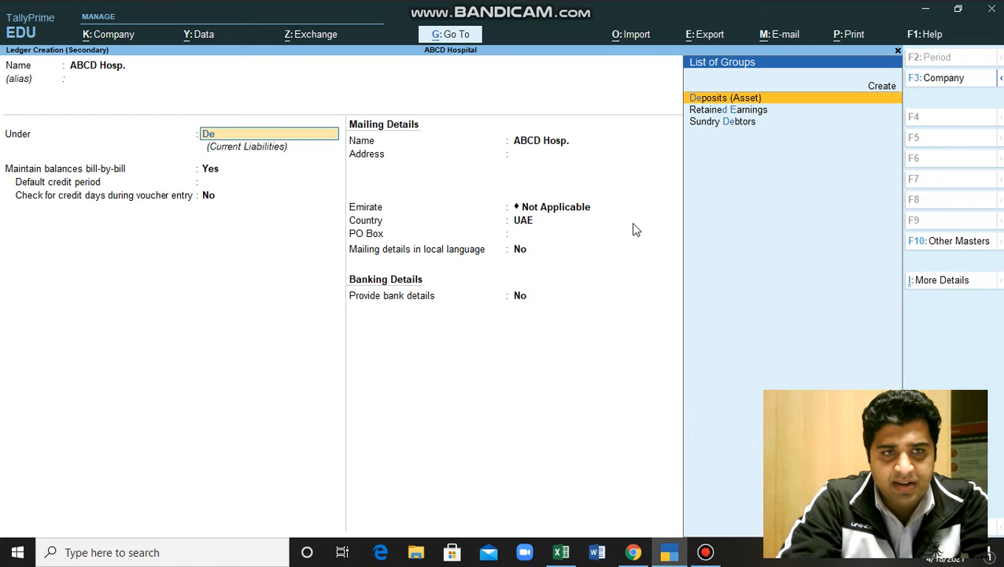
text(b)
key(Return)
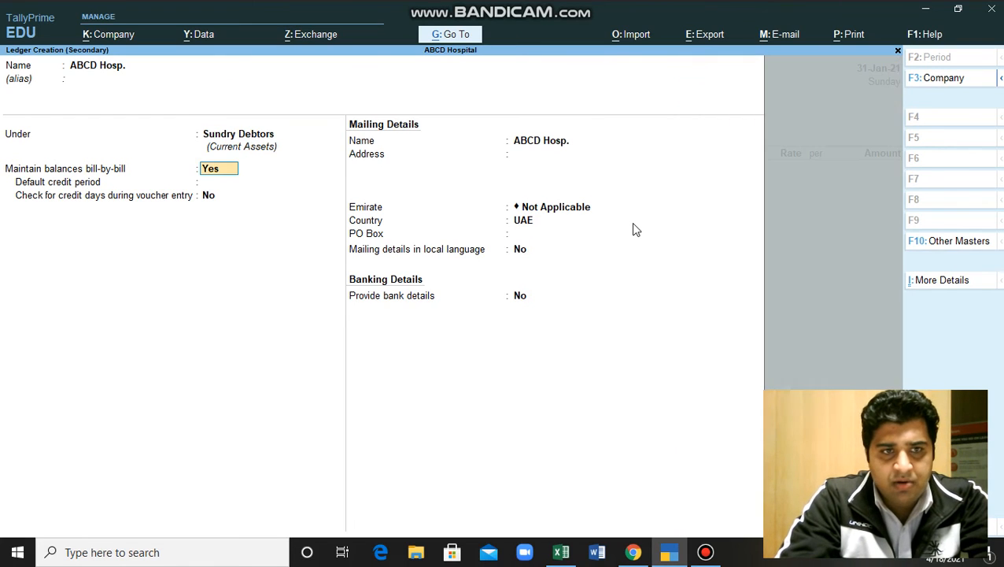
Keep bill-by-bill balances on and the default credit, mailing and banking settings for the ABCD Hosp. ledger, and save it
key(Return)
key(Return)
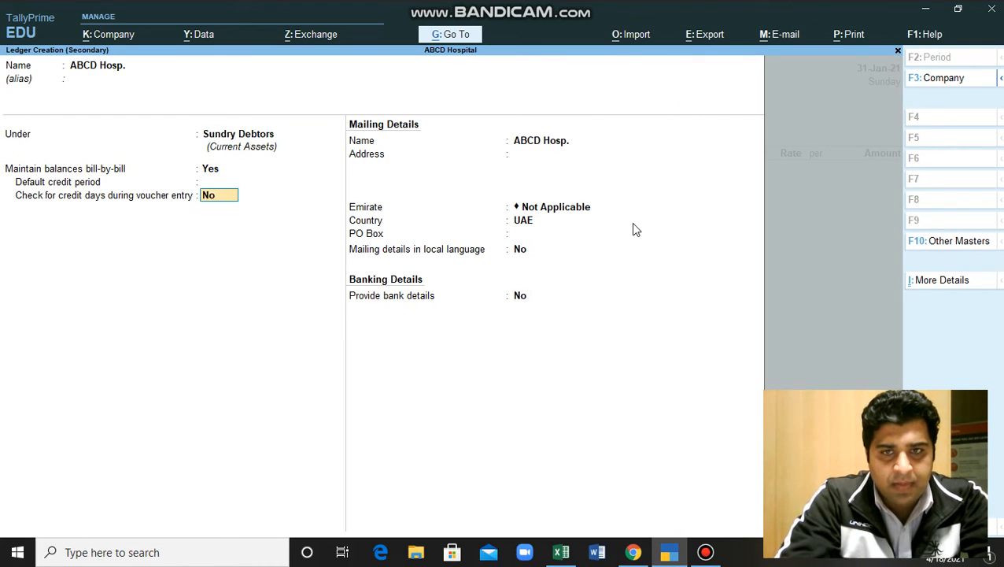
key(Return)
key(Return)
key(Return)
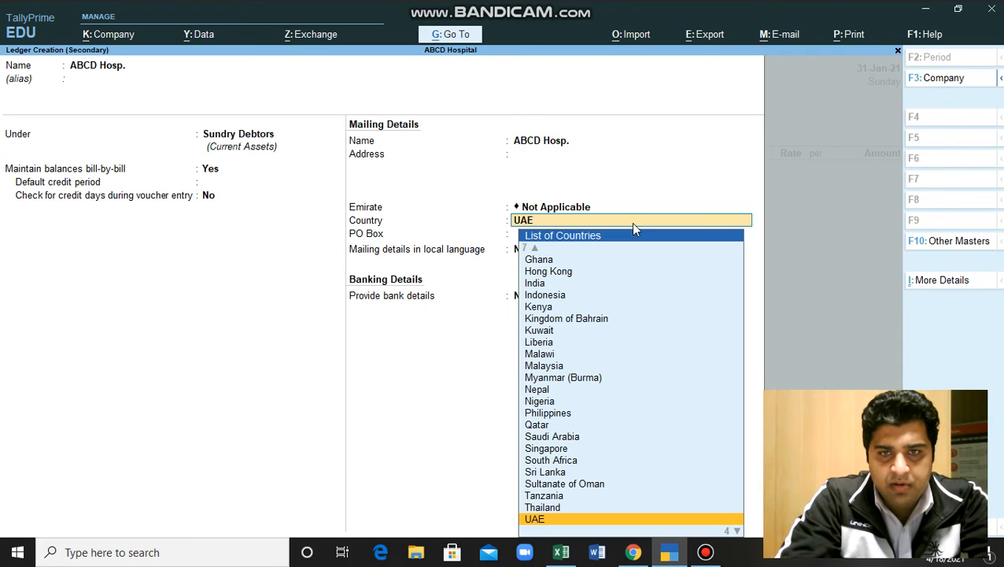
key(Return)
key(Return)
key(Return)
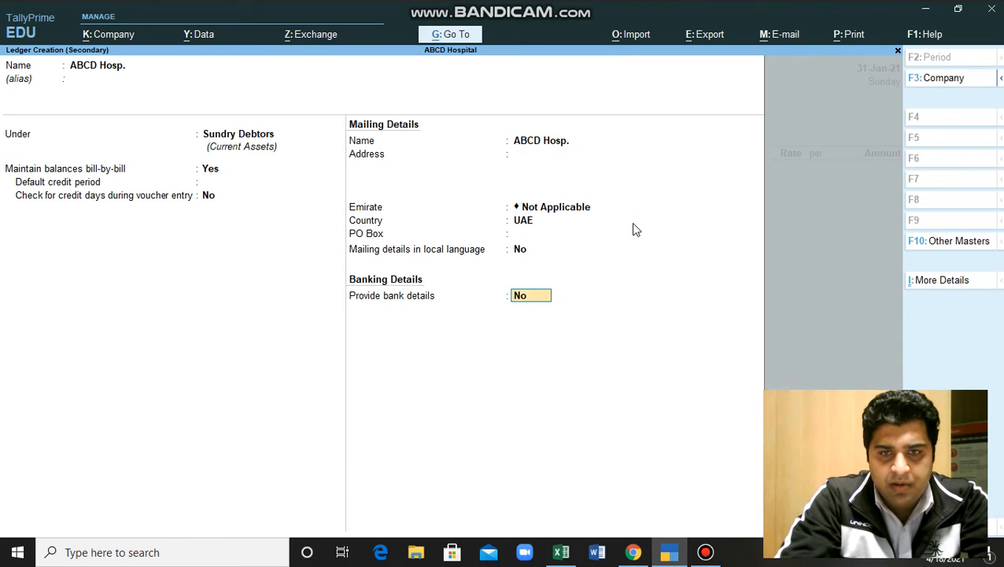
key(Return)
key(Return)
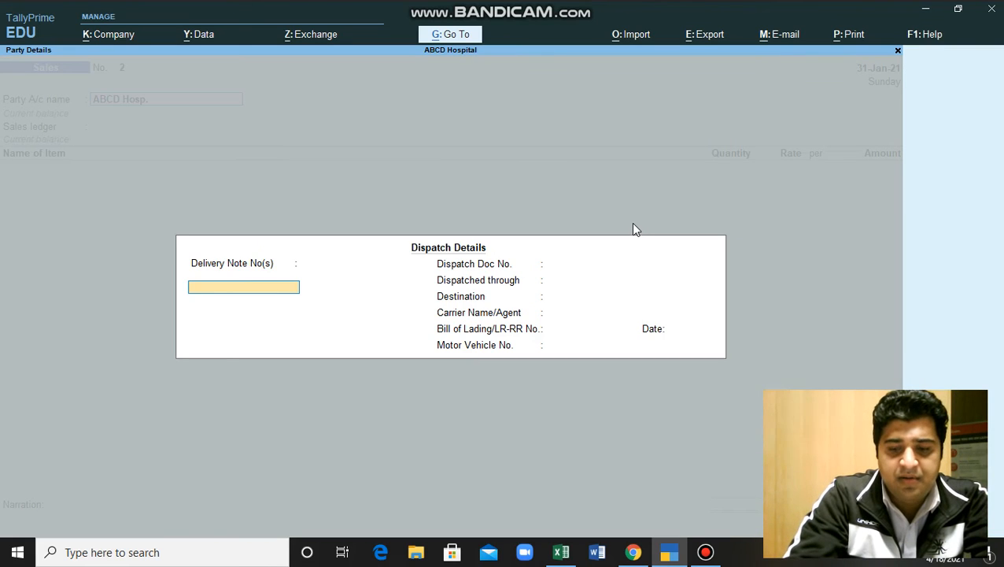
Leave all dispatch details of the sales voucher blank and accept them
key(Return)
key(Return)
key(Return)
key(Return)
key(Return)
key(Return)
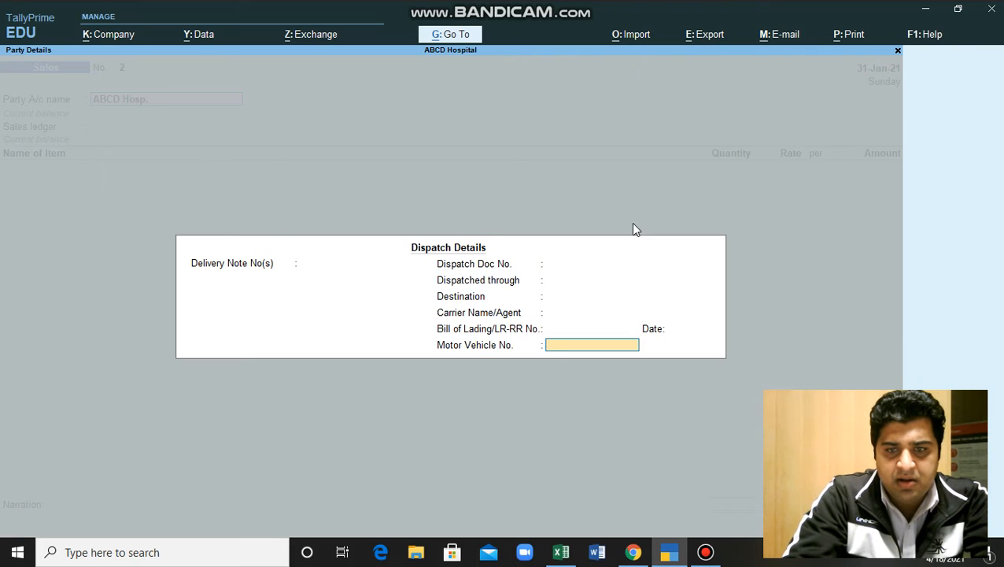
key(Return)
Accept the default party details for ABCD Hosp. and select Sales as the voucher's sales ledger
key(Return)
key(Return)
key(Return)
key(Return)
key(Return)
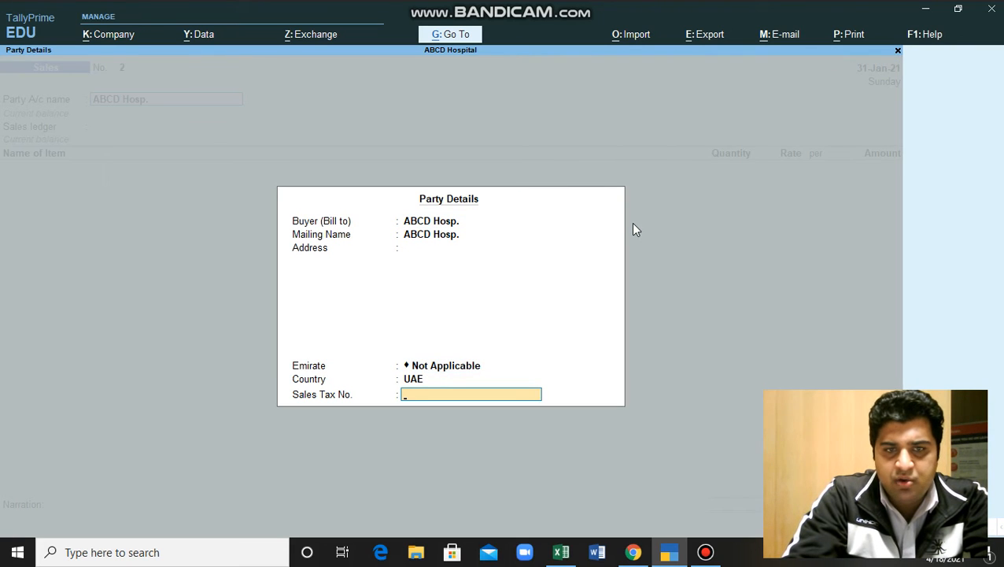
key(Return)
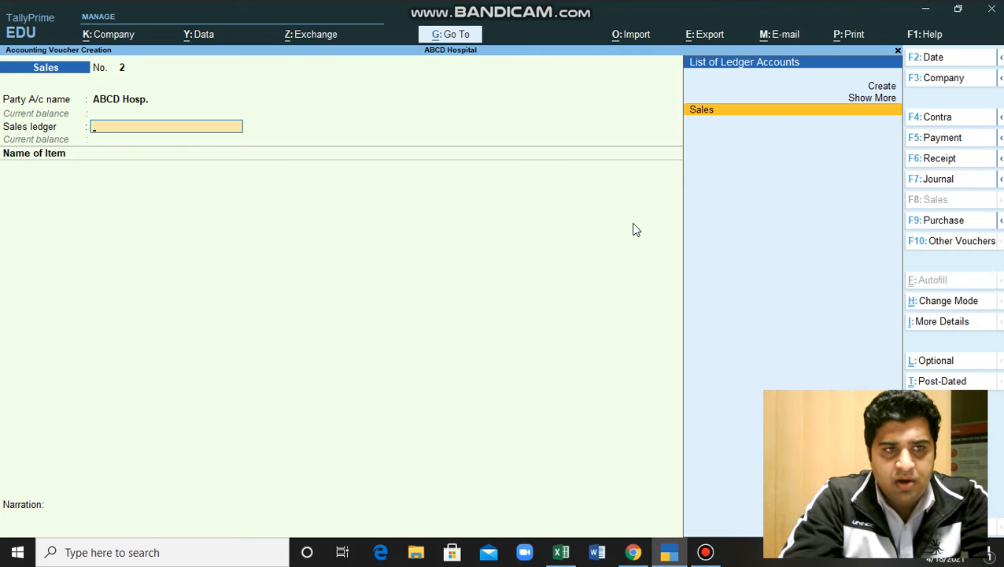
key(Return)
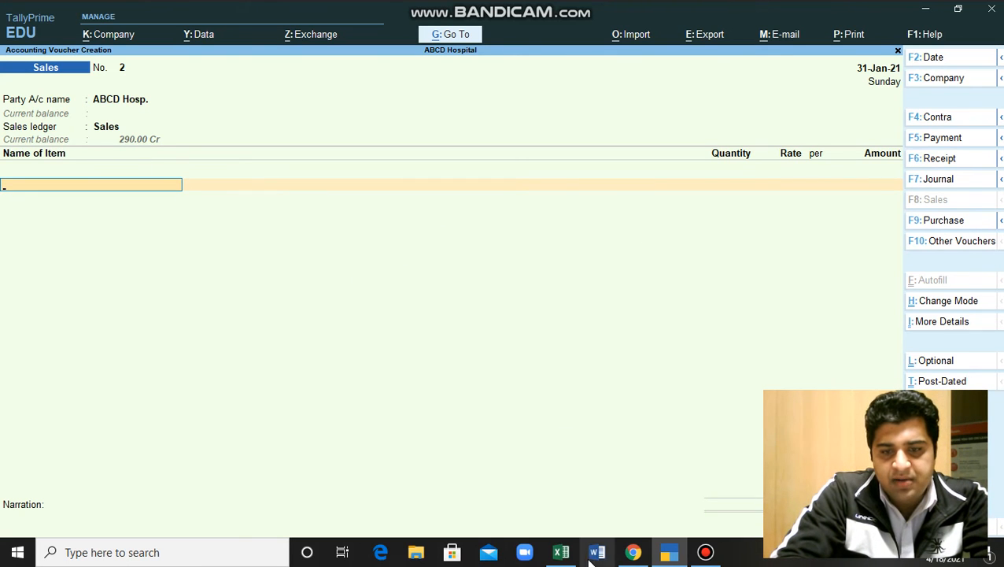
Check transaction 4 in the Excel sheet, then enter Flagyl with quantity 20 as the item in TallyPrime's sales voucher
click(565, 553)
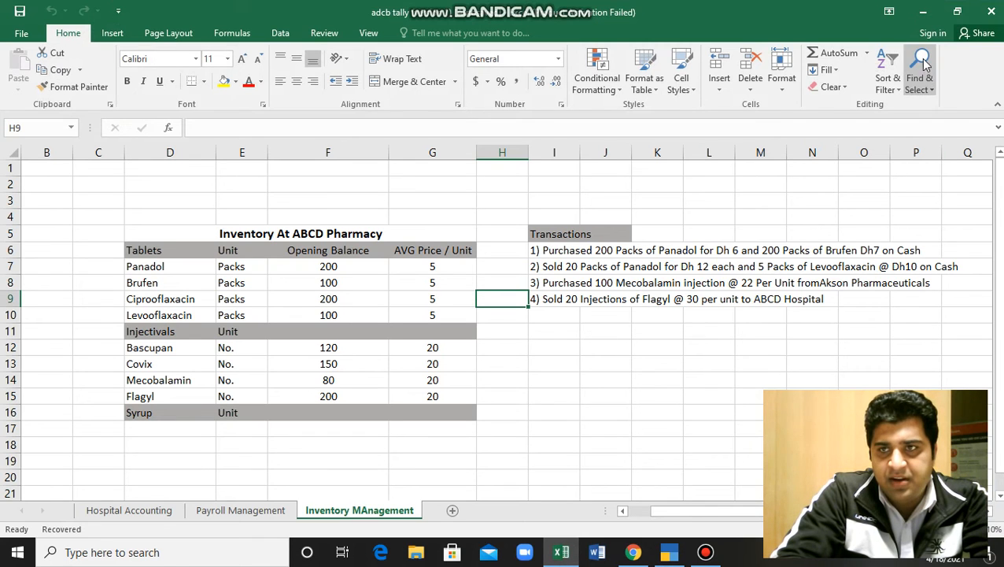
click(926, 9)
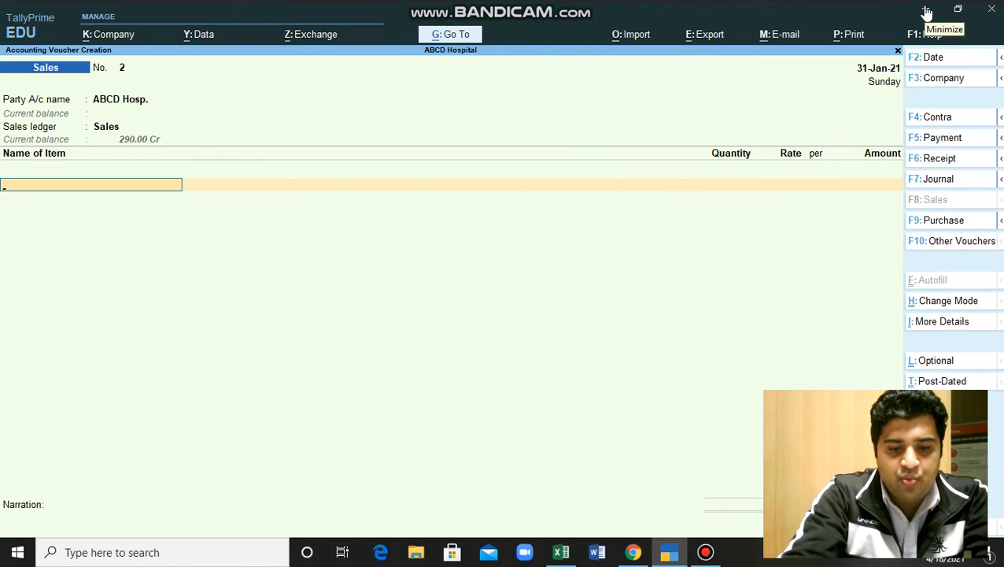
text(Fla)
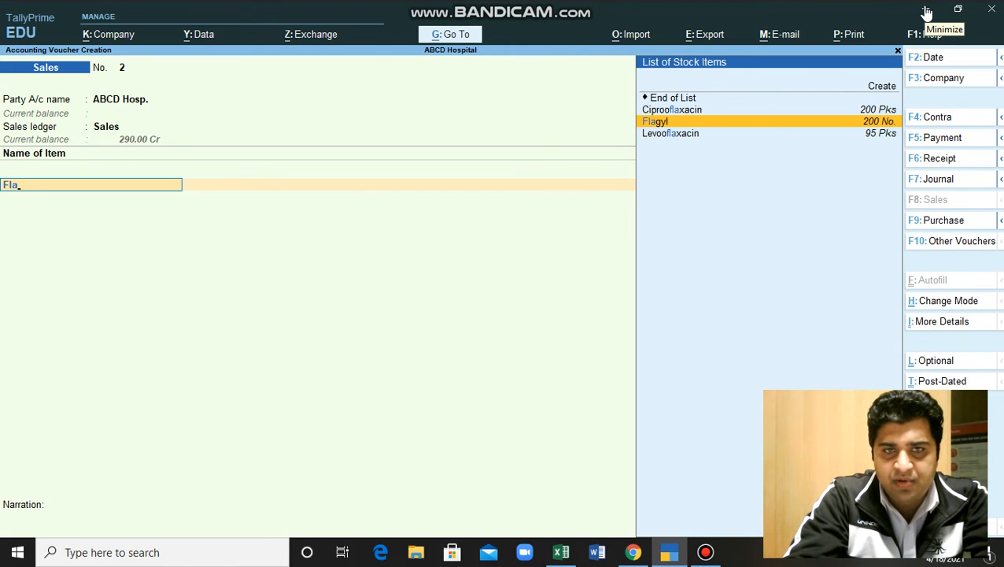
key(Return)
text(20)
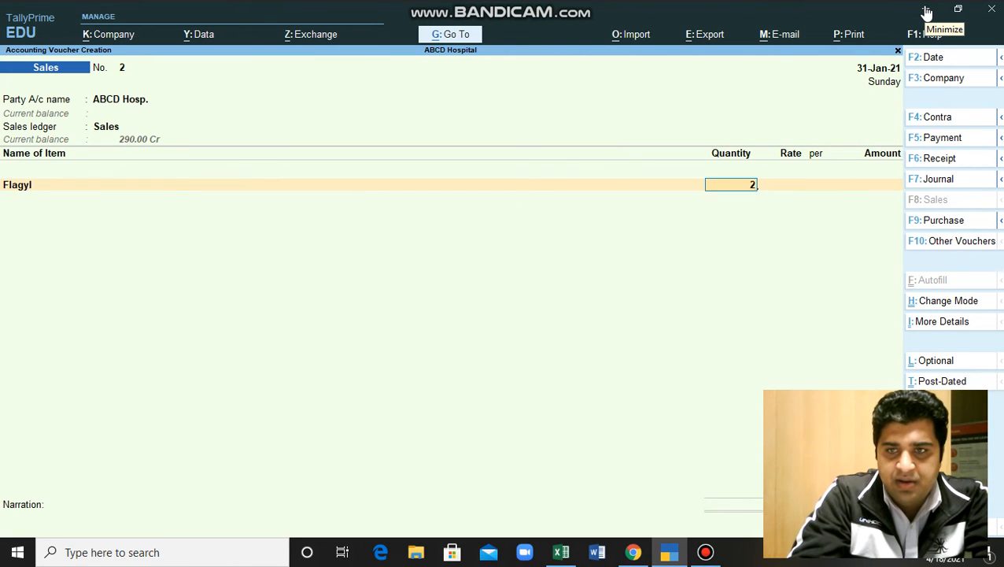
key(Return)
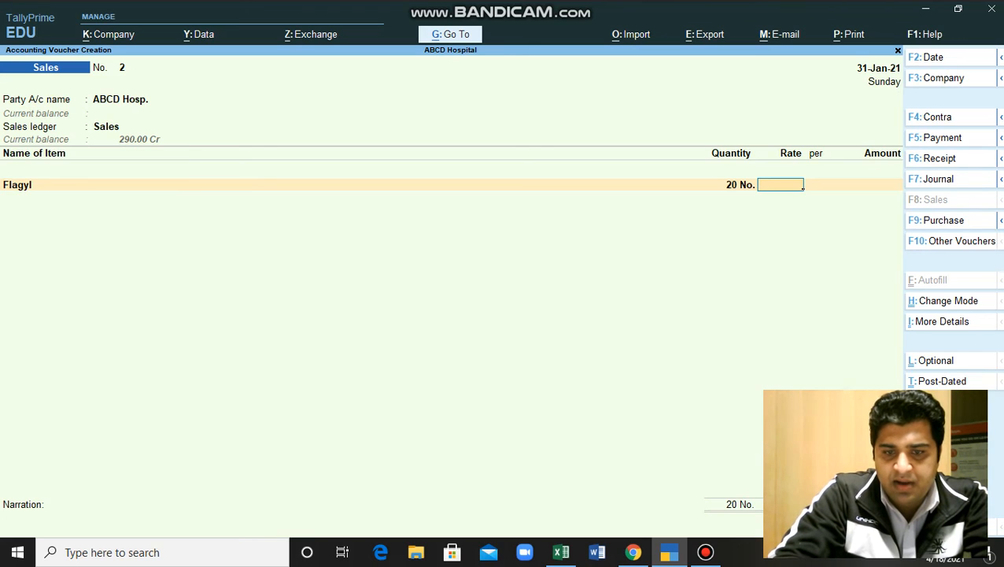
Check the selling price in the Excel sheet and set Flagyl's rate to 30 per No., accepting the calculated amount
click(563, 553)
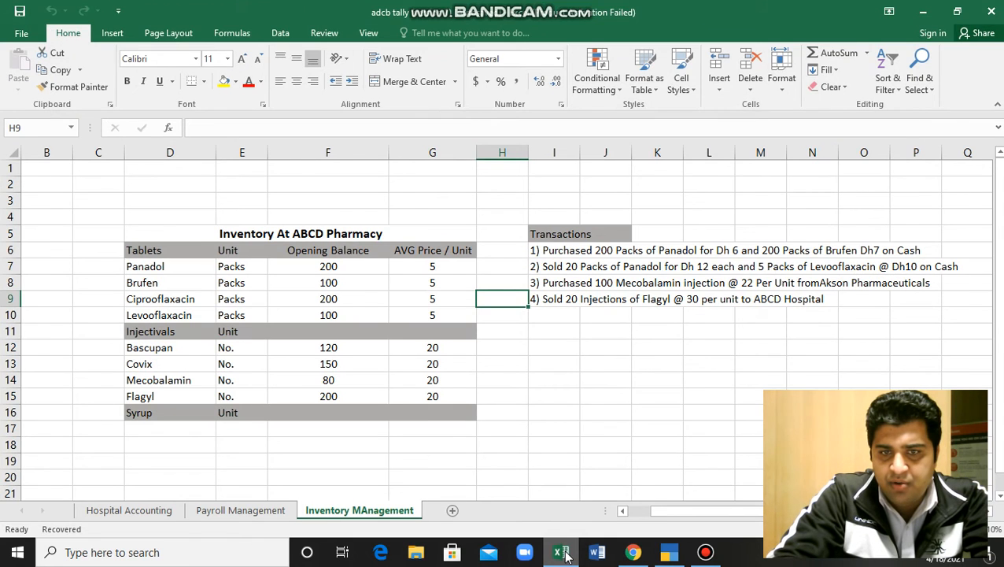
click(563, 552)
text(30)
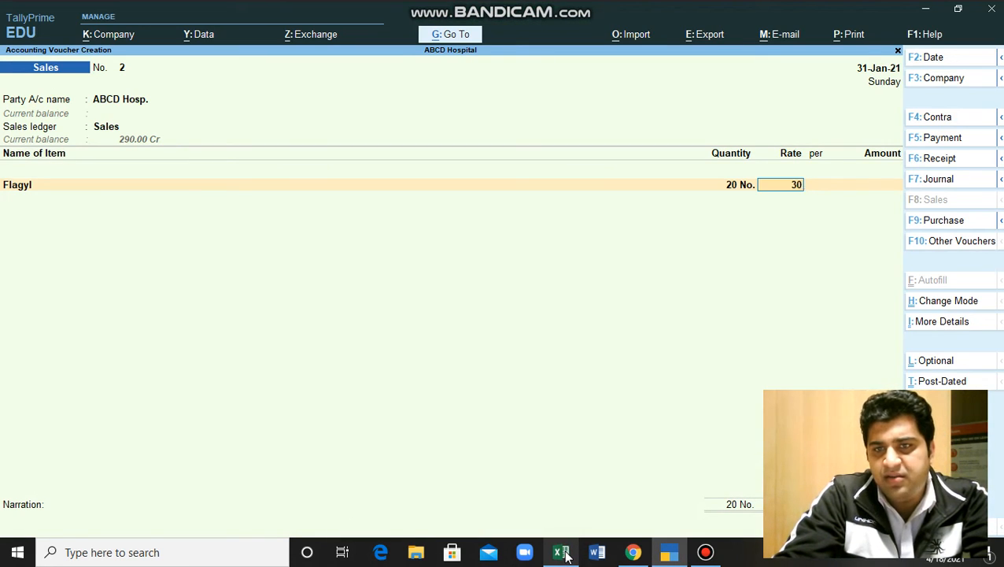
key(Return)
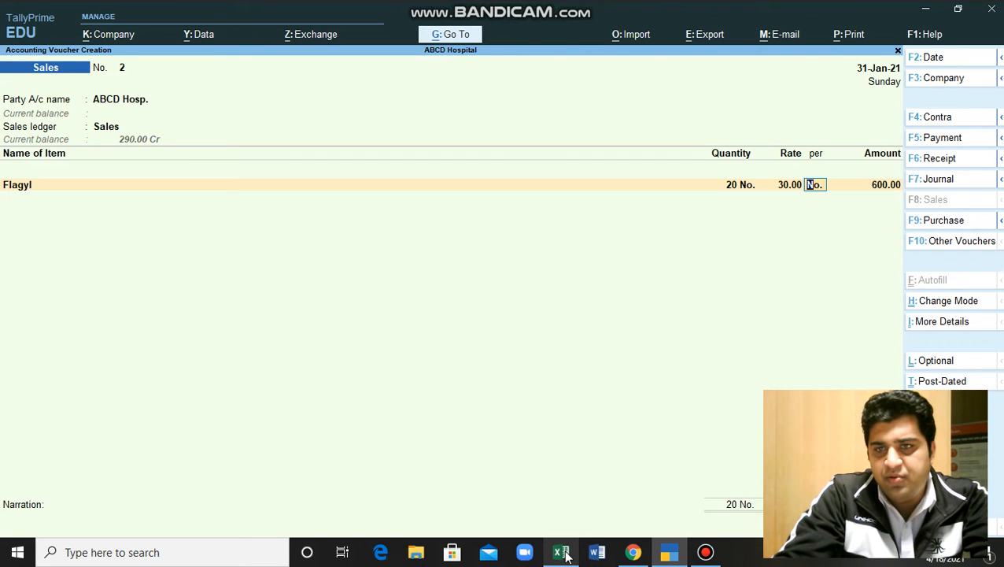
key(Return)
key(Return)
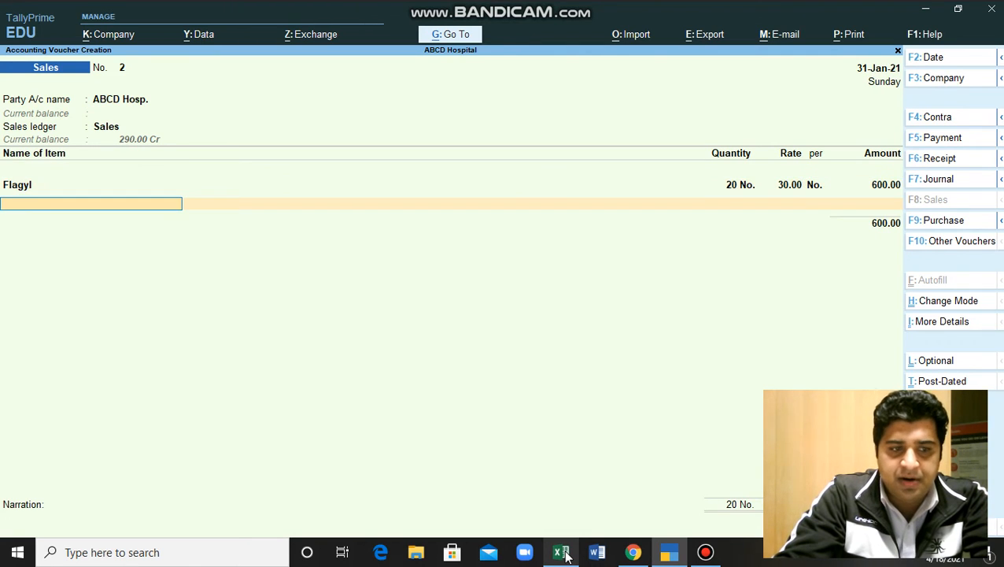
End the item list and save the sales voucher for ABCD Hosp. without a narration
key(Return)
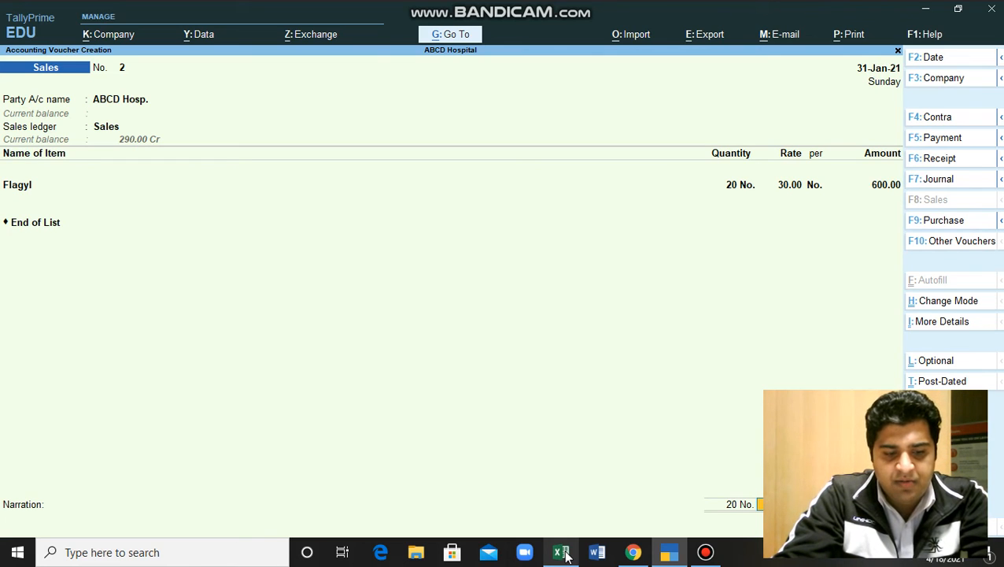
key(ctrl)
key(ctrl+a)
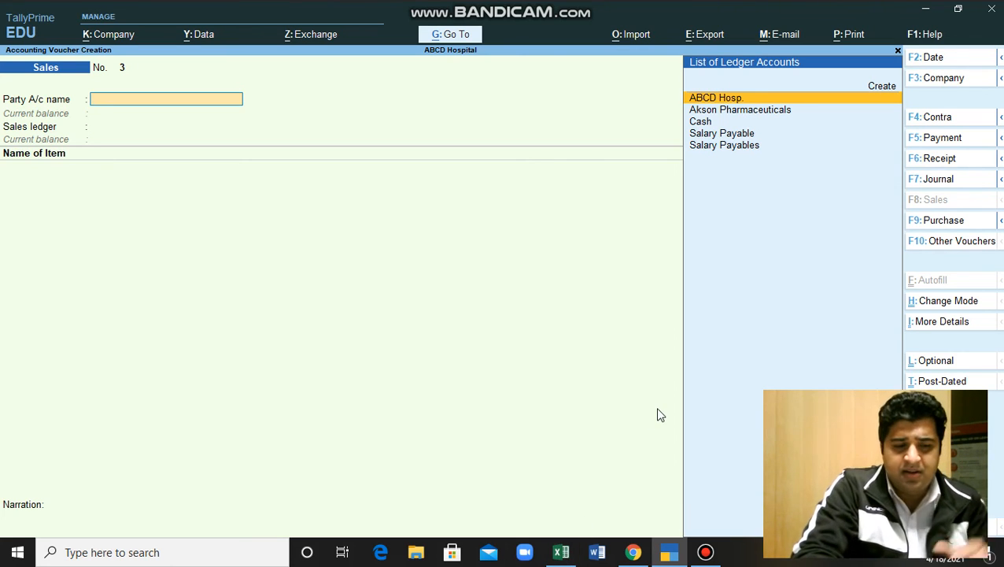
Leave voucher entry for the Gateway of Tally and open the list of masters that can be created
key(F2)
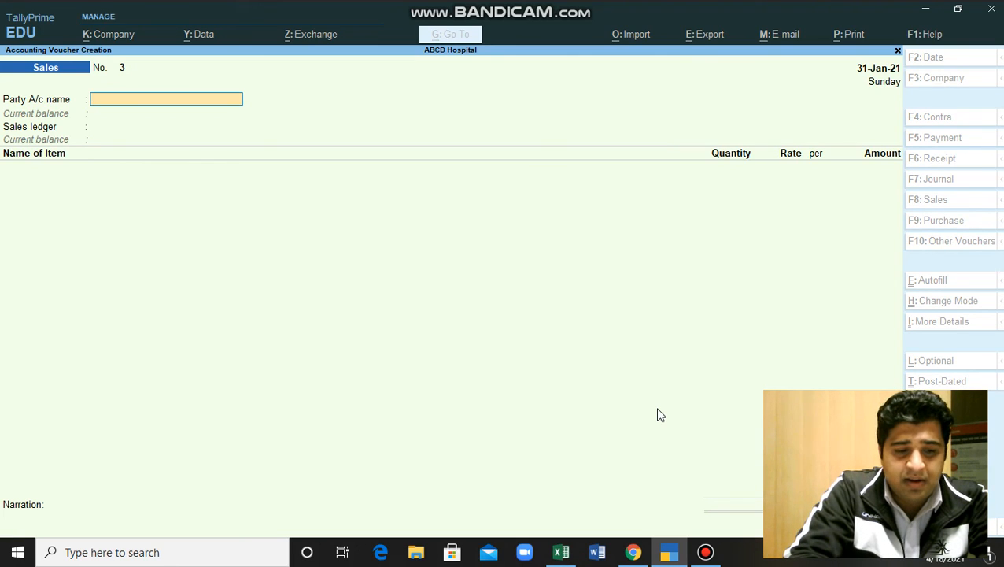
key(Escape)
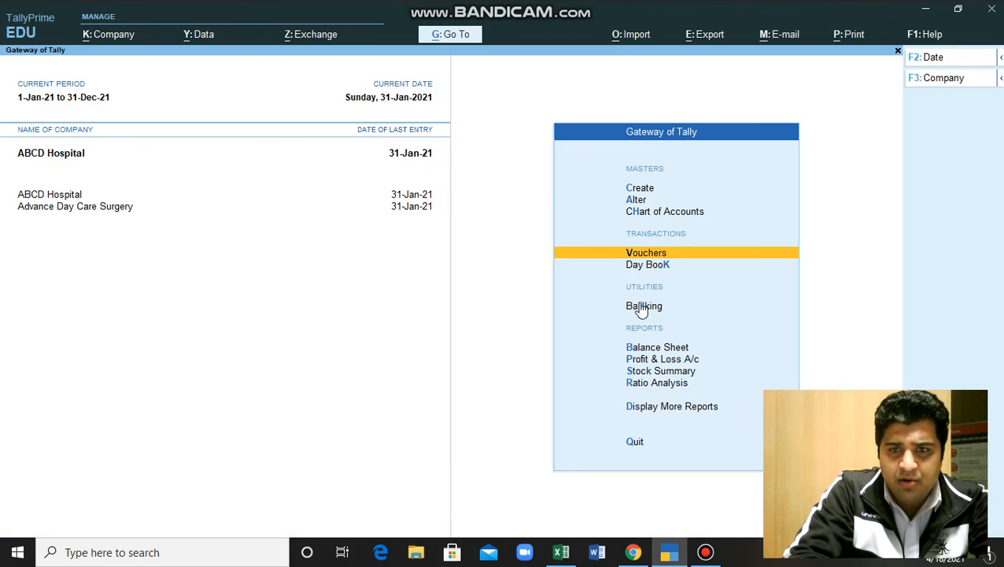
click(641, 191)
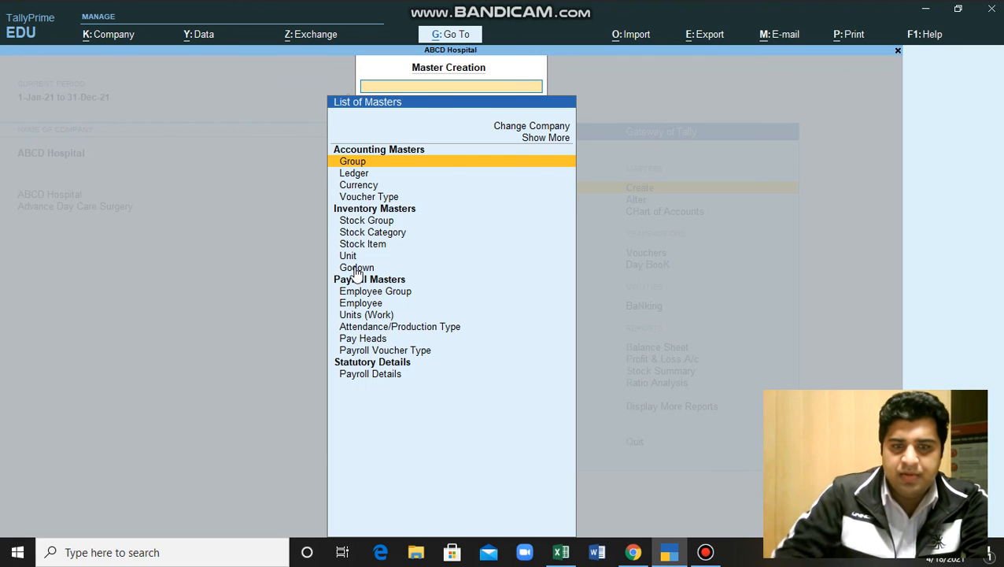
click(709, 554)
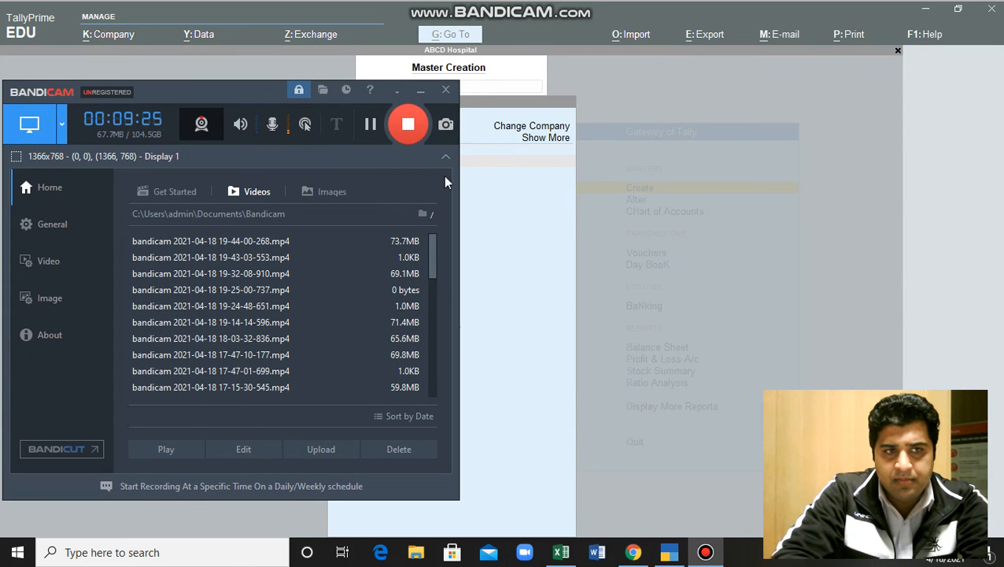